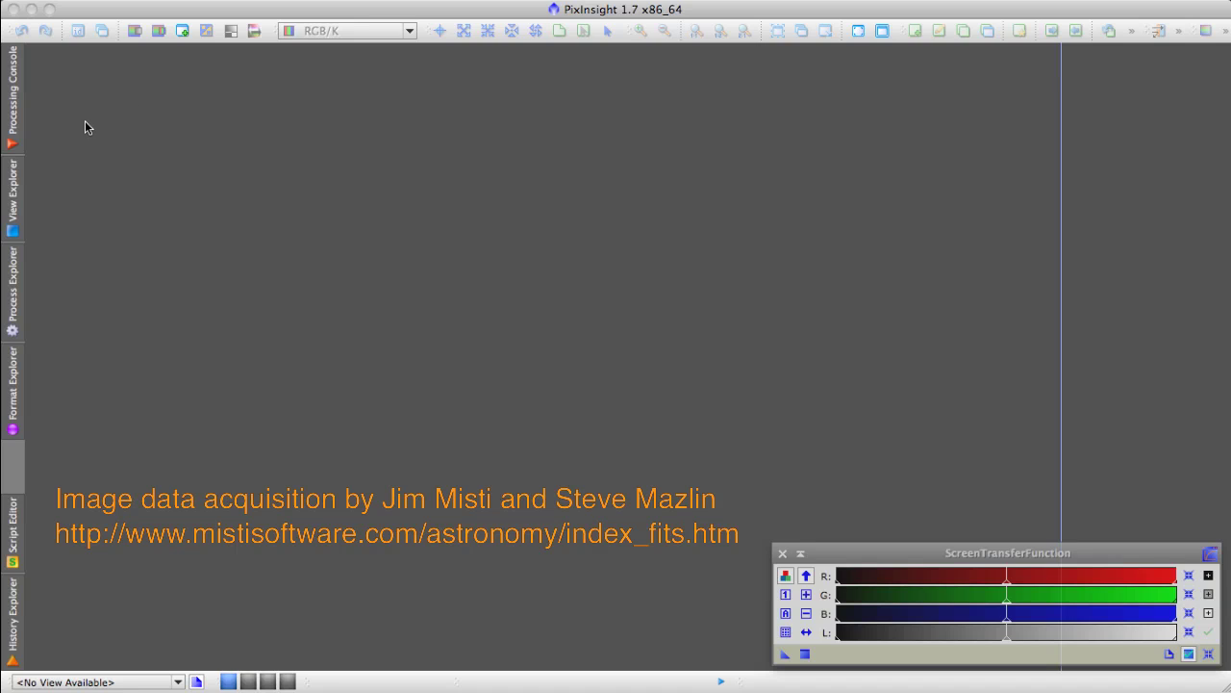
Step: Open m101_050511_12i60m_L.FIT and fit the whole frame in its window
click(133, 2)
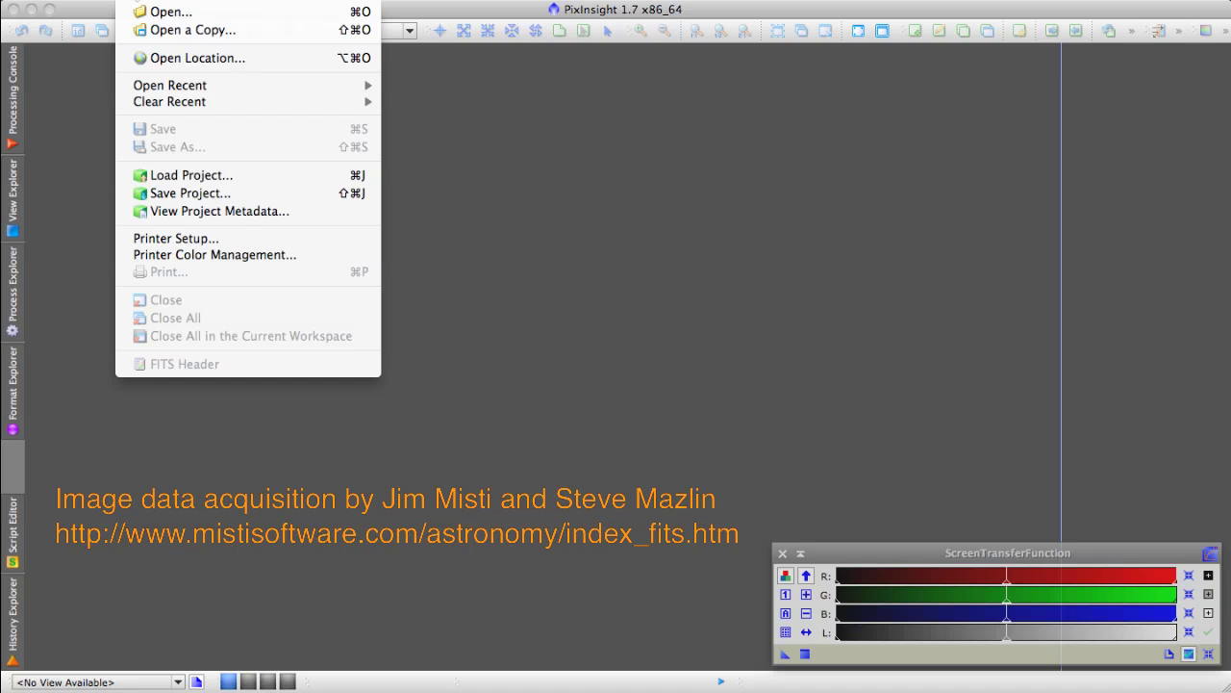
click(168, 11)
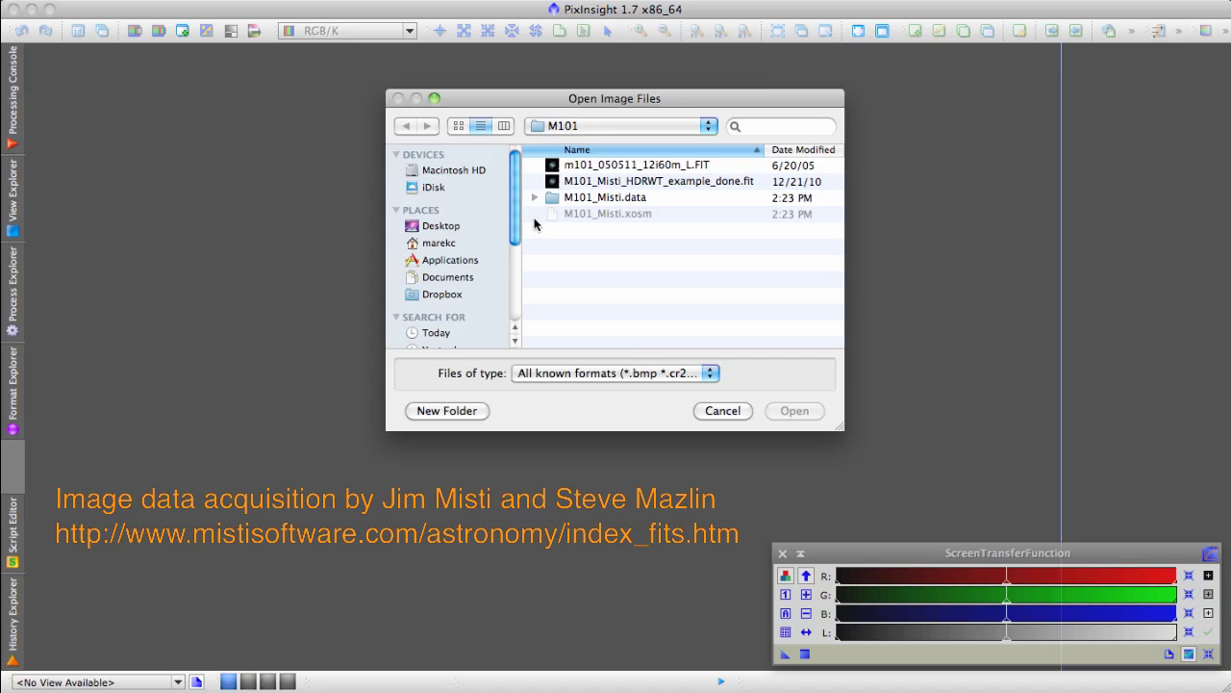
double_click(553, 169)
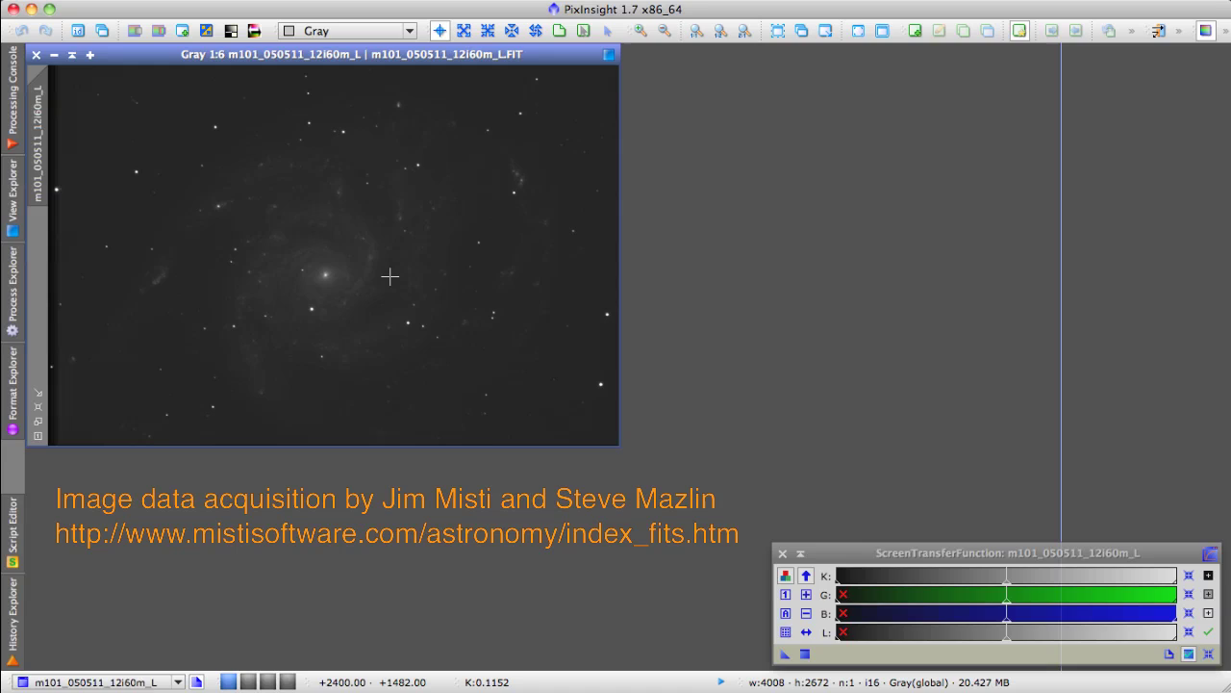
scroll(390, 277, up, 1)
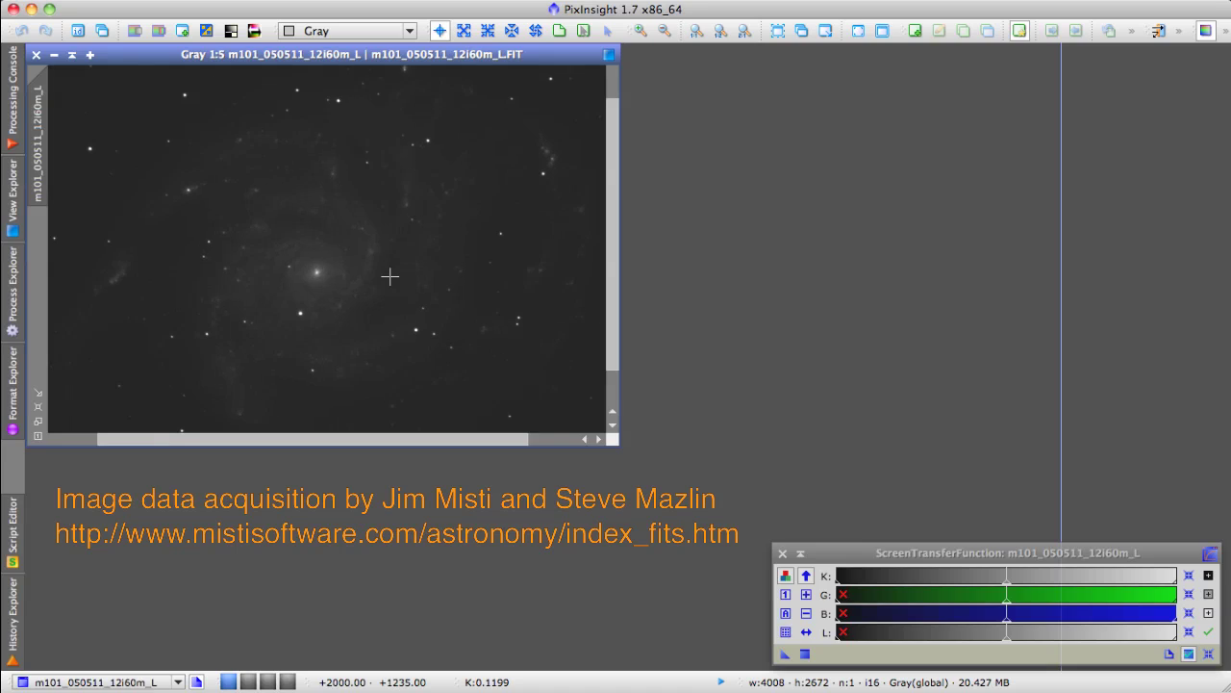
click(39, 392)
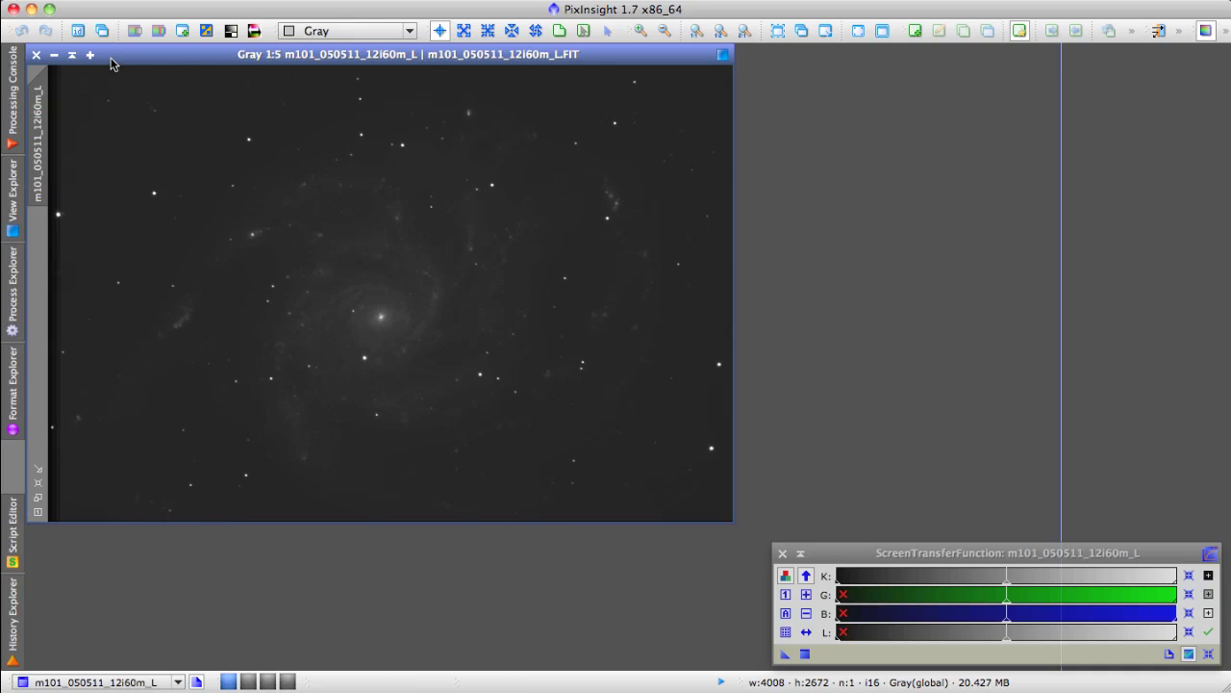
Step: Bring up the Open dialog again and cancel without loading another image
click(141, 1)
click(142, 13)
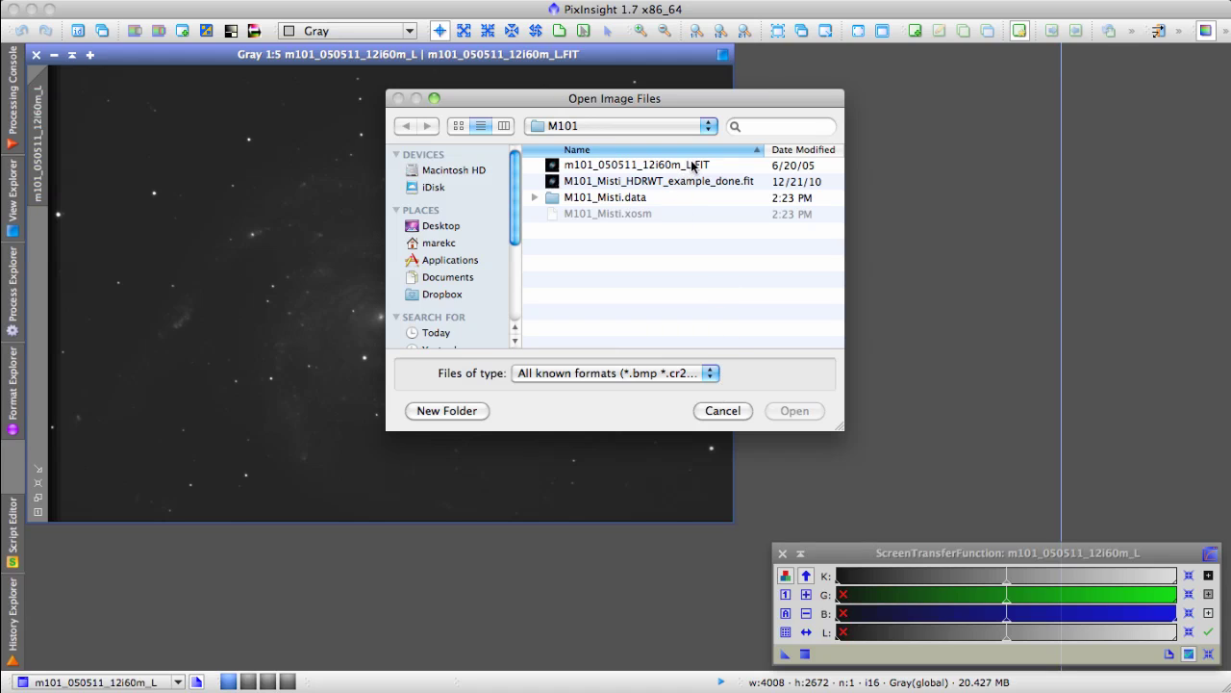
click(728, 408)
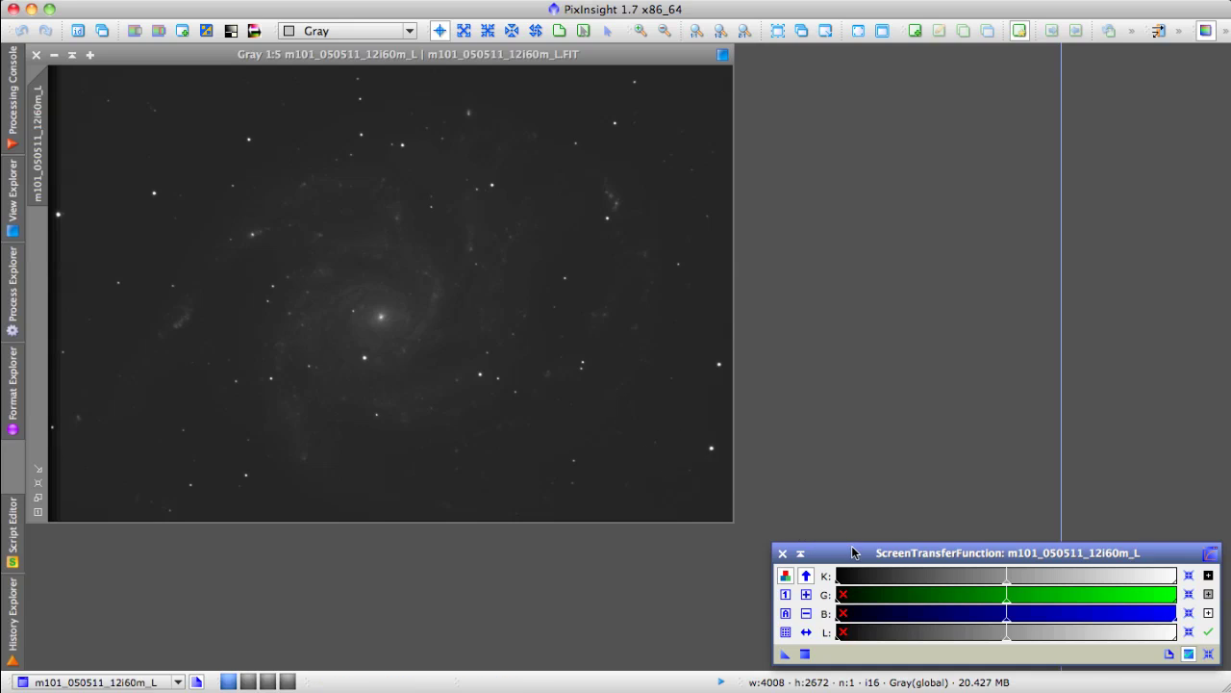
Step: Auto-stretch the M101 display with ScreenTransferFunction to reveal the faint spiral arms
click(786, 614)
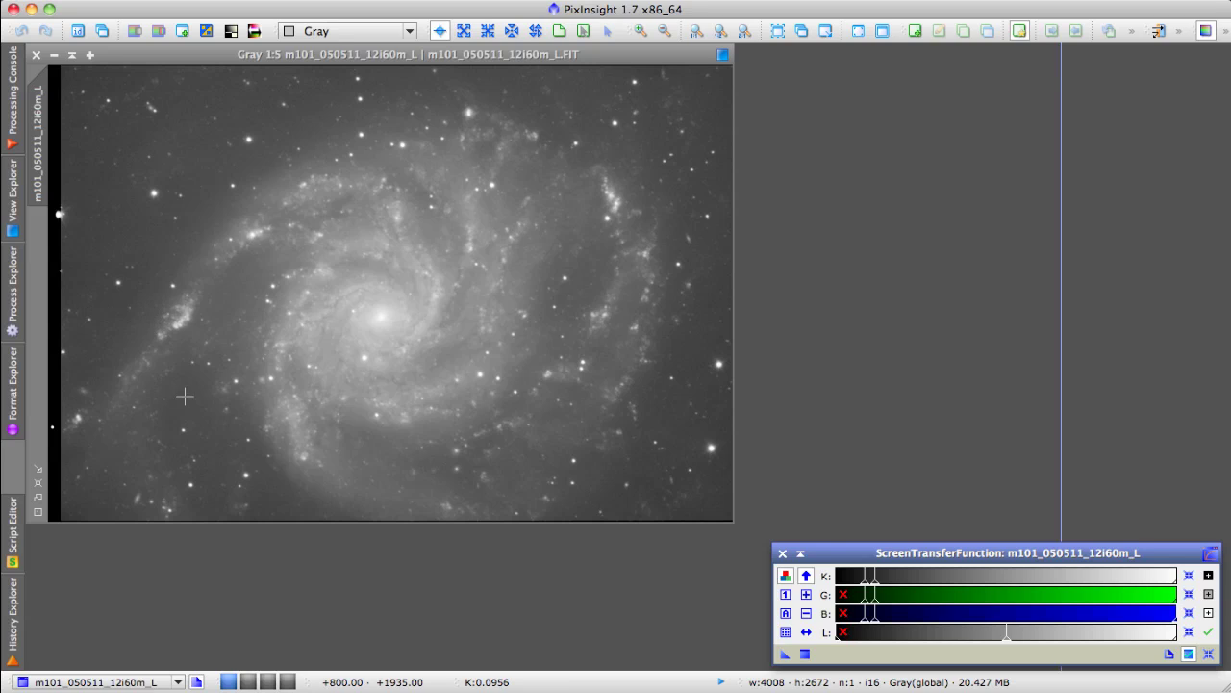
Step: Show m101_050511_12i60m_L's History Explorer list, containing only its initial state
click(21, 639)
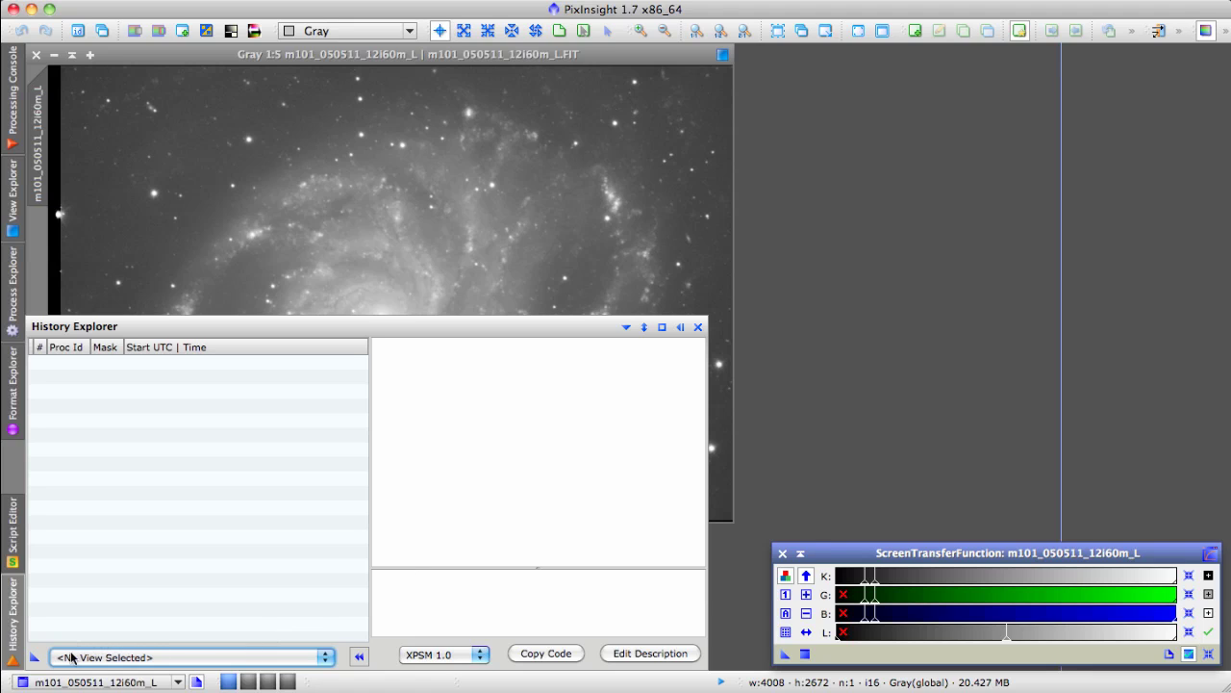
click(324, 658)
click(306, 674)
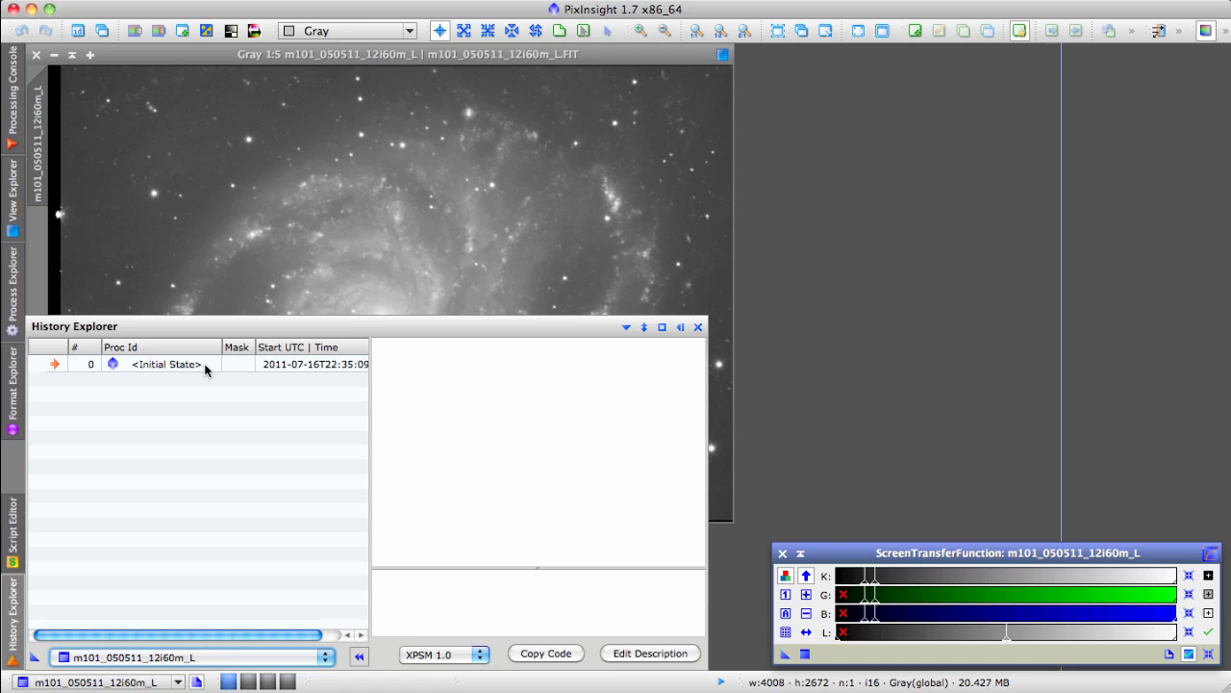
Step: Iconize m101_050511_12i60m_L_clone at the top of the workspace and show Process Explorer
click(682, 327)
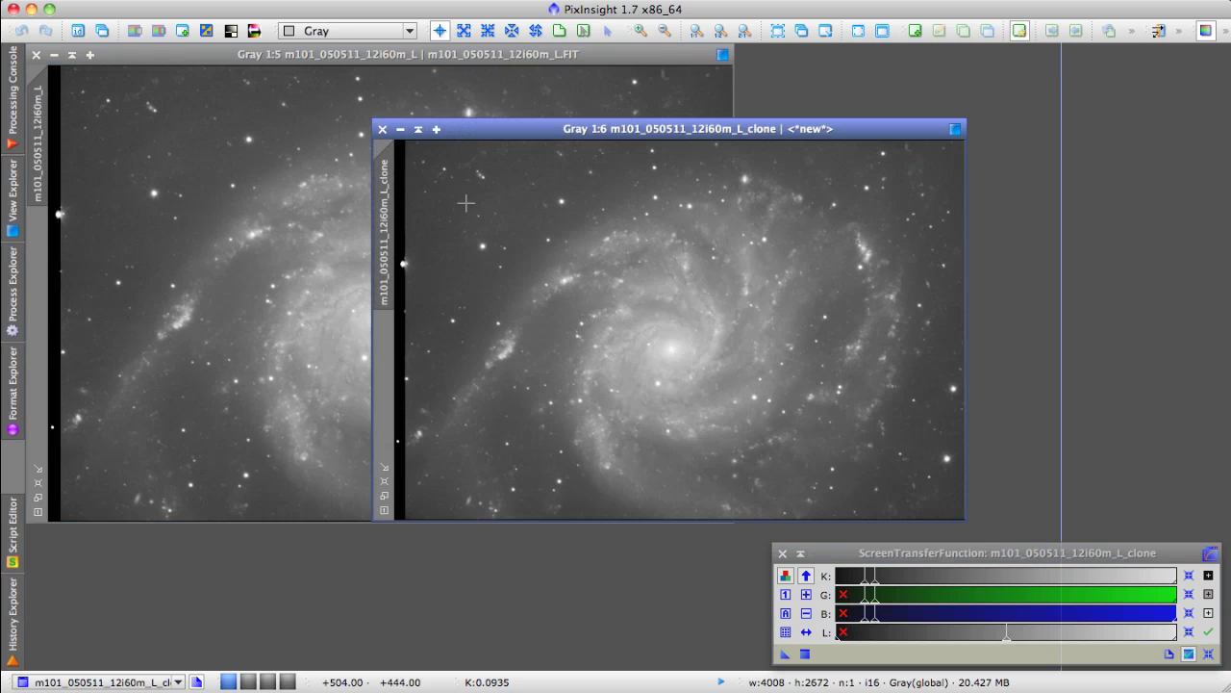
click(400, 129)
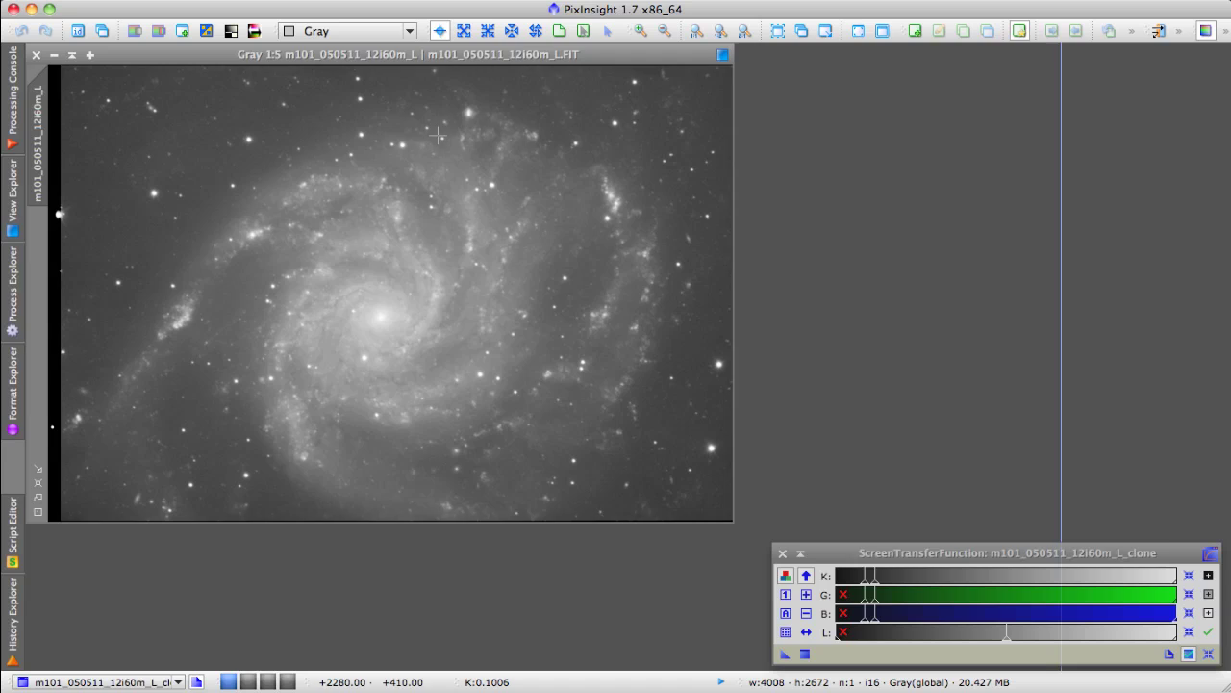
mouse_move(437, 132)
mouse_down()
mouse_move(730, 114)
mouse_move(873, 46)
mouse_move(825, 64)
mouse_up()
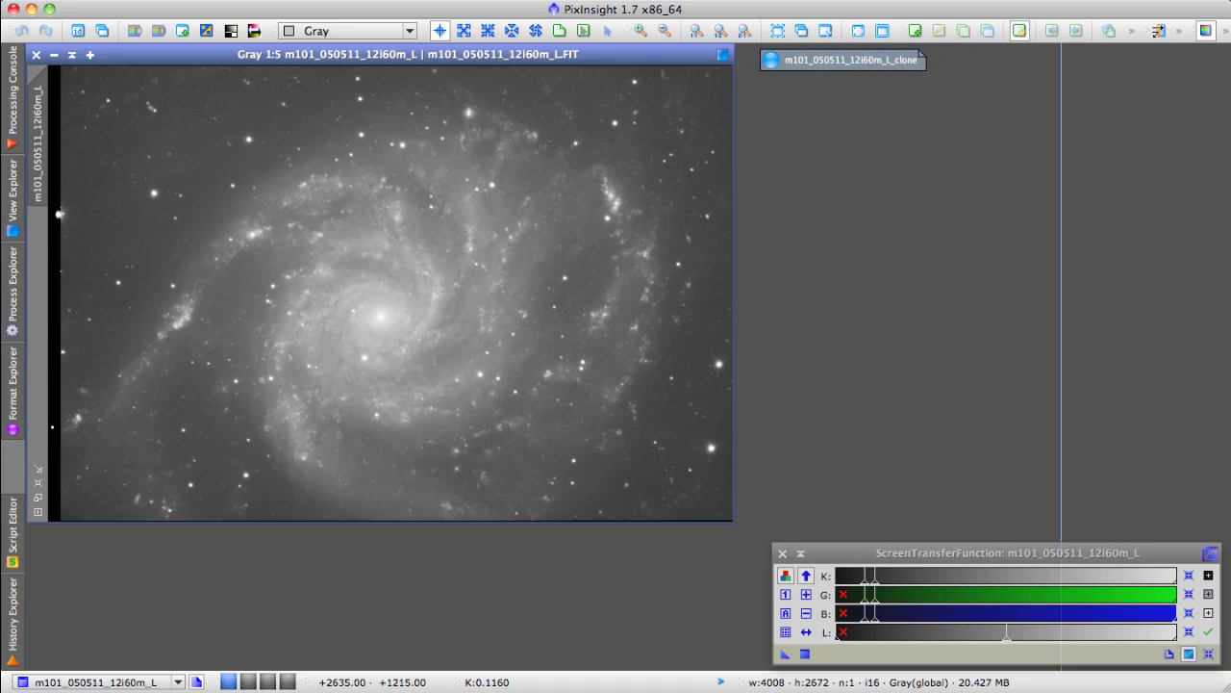
click(14, 294)
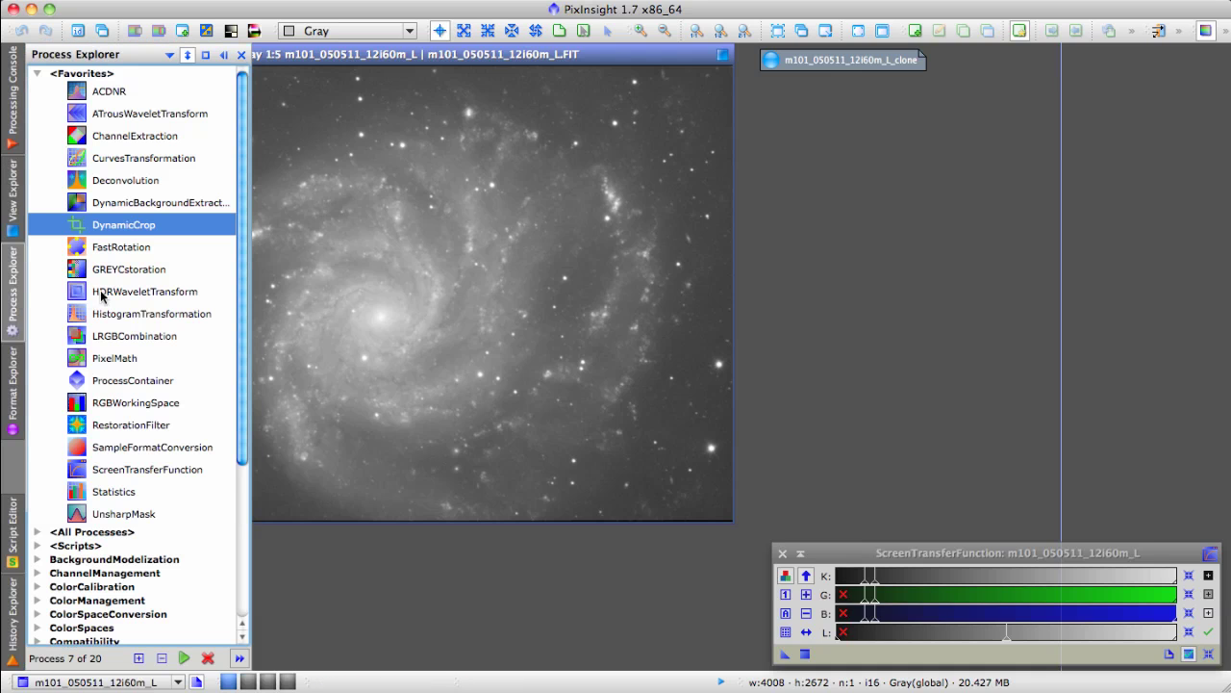
Step: DynamicCrop the original to 3885 × 2625 pixels, trimming a thin border around the frame
double_click(91, 229)
click(223, 56)
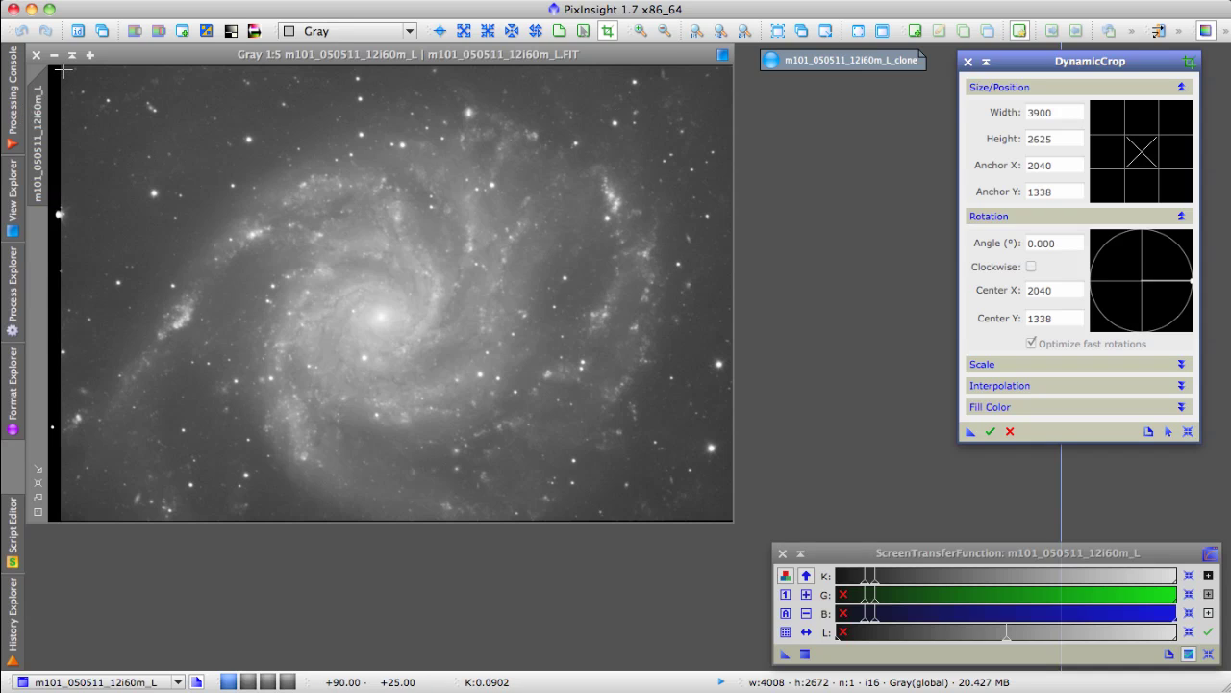
drag(65, 69, 729, 518)
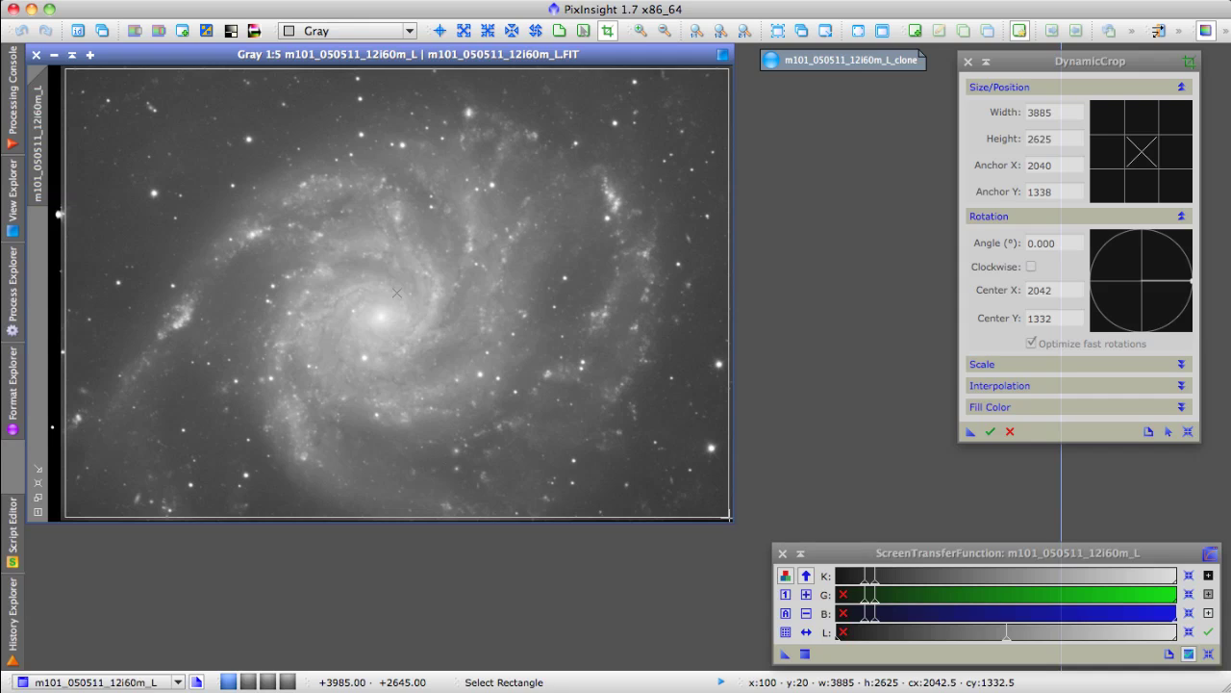
drag(729, 519, 727, 515)
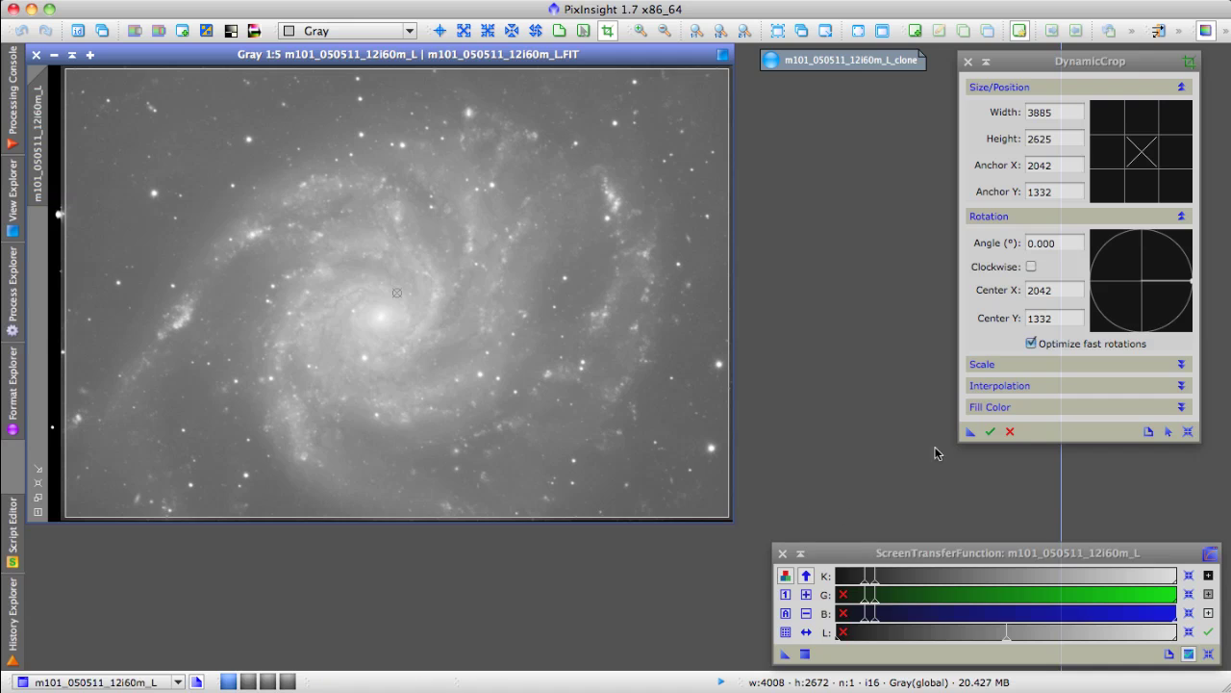
click(993, 435)
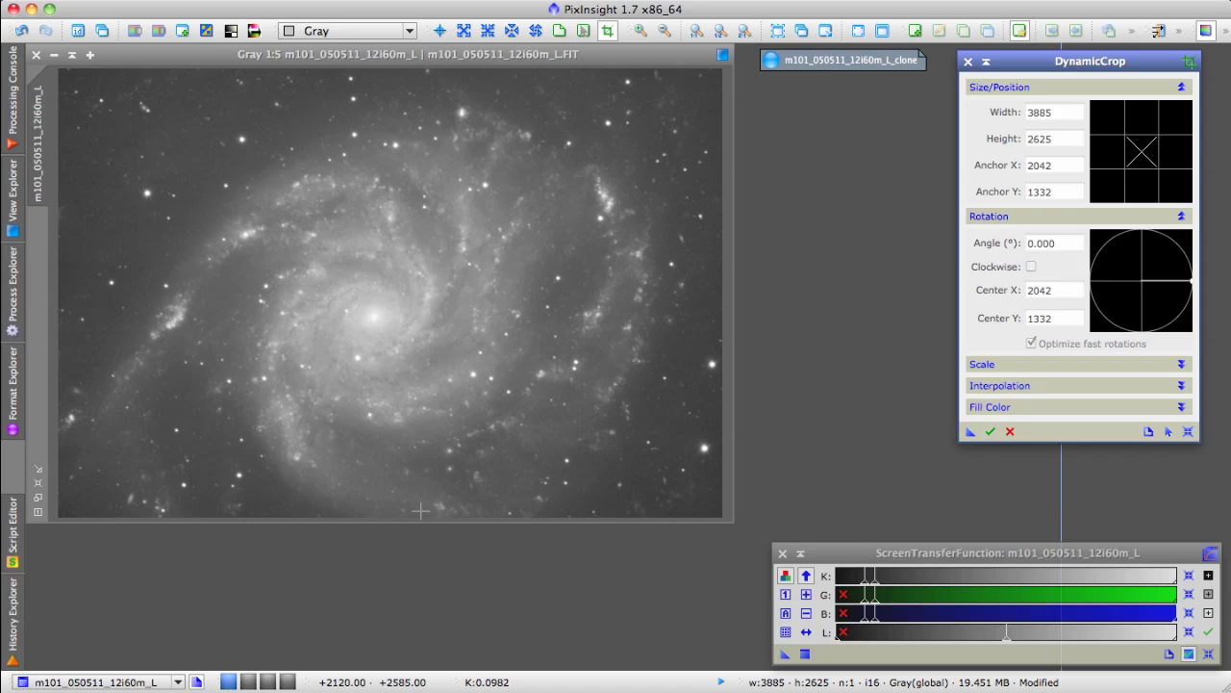
click(20, 609)
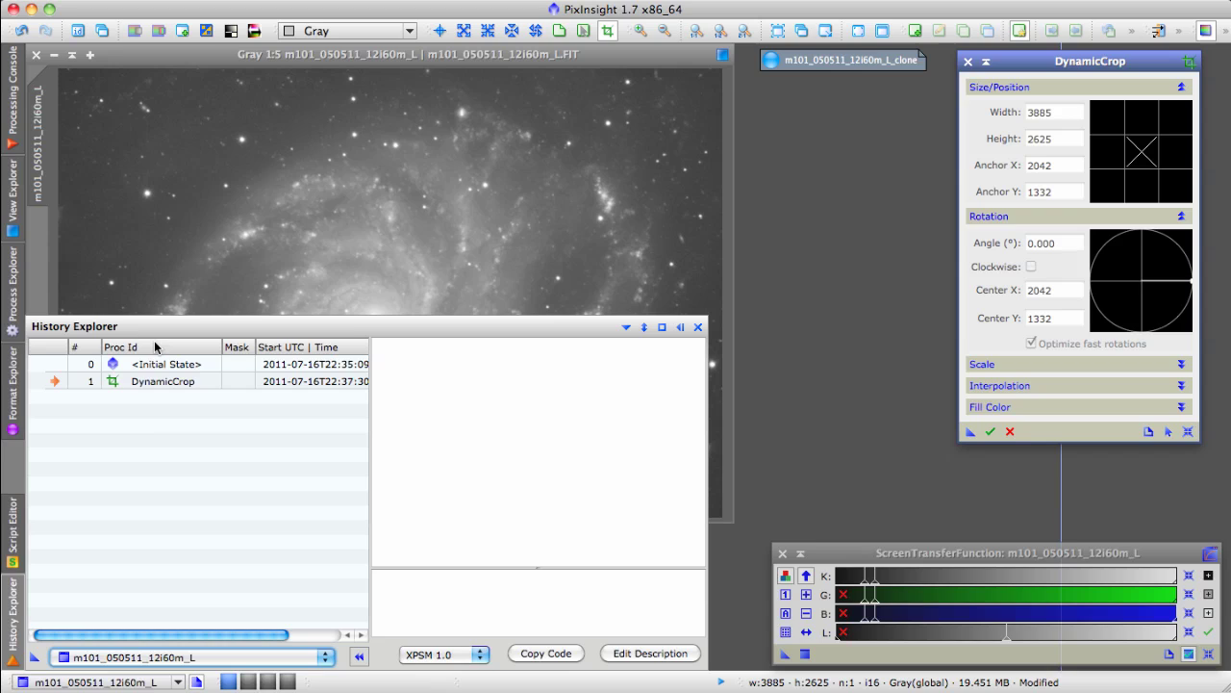
click(153, 385)
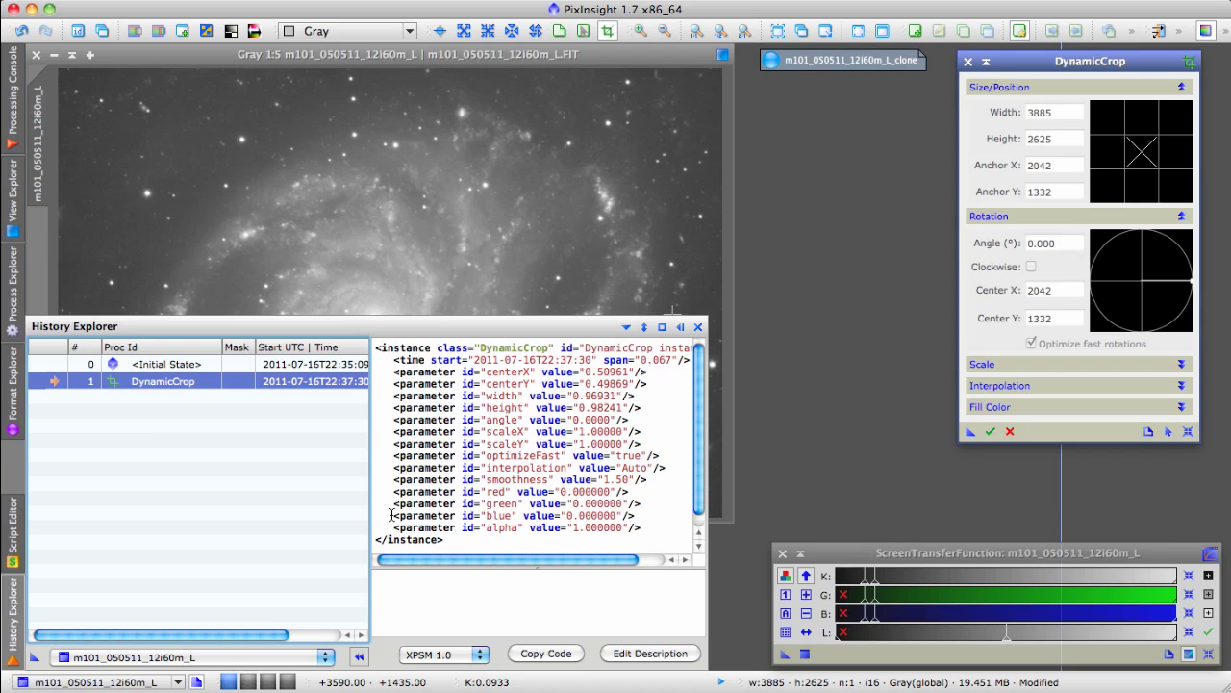
click(329, 657)
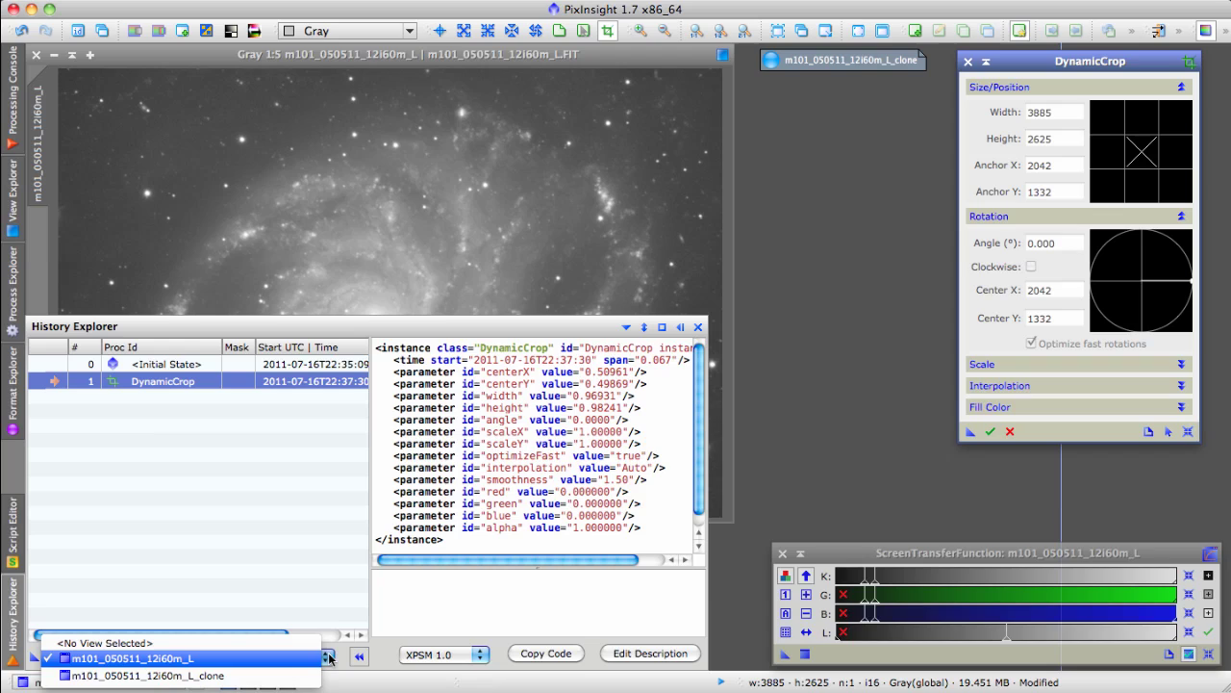
click(318, 676)
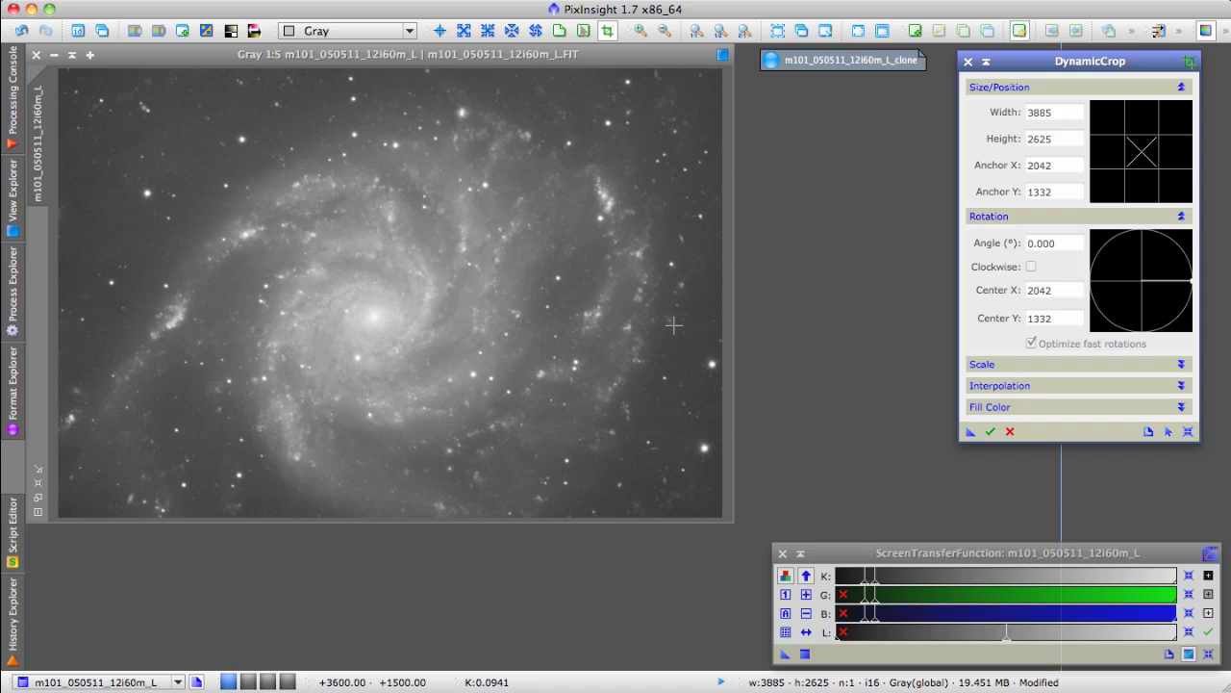
Step: Iconize the cropped original and restore the uncropped 4008 × 2672 clone window at upper left
click(968, 61)
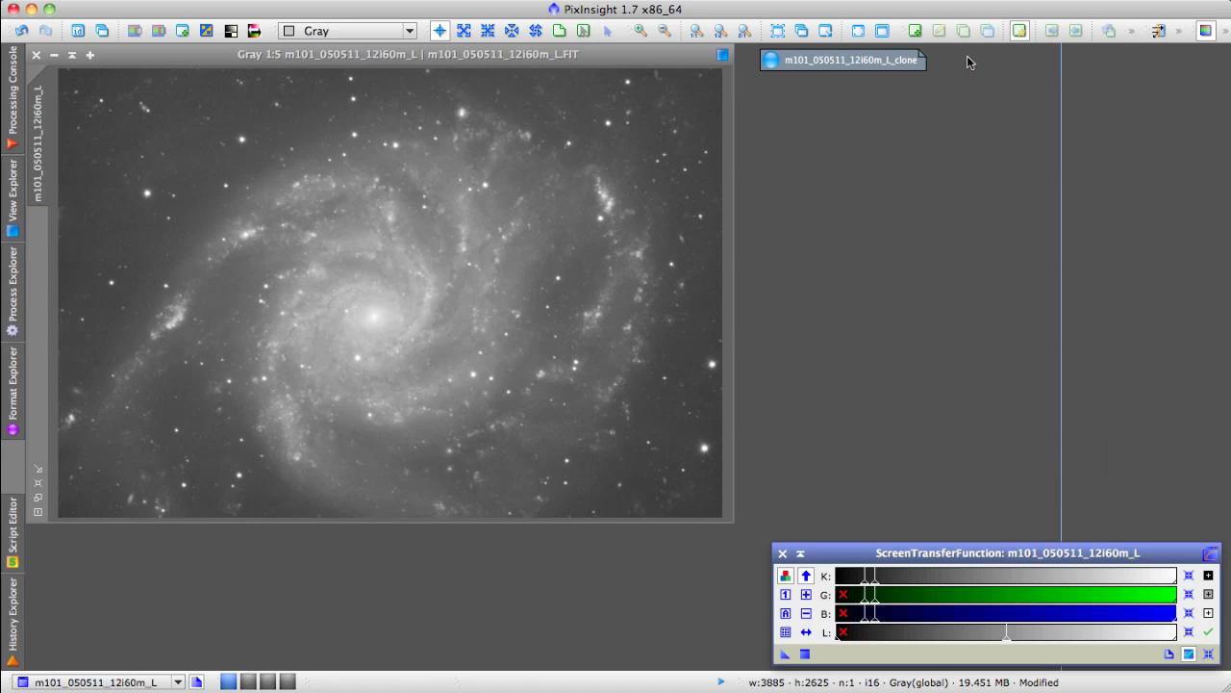
click(72, 56)
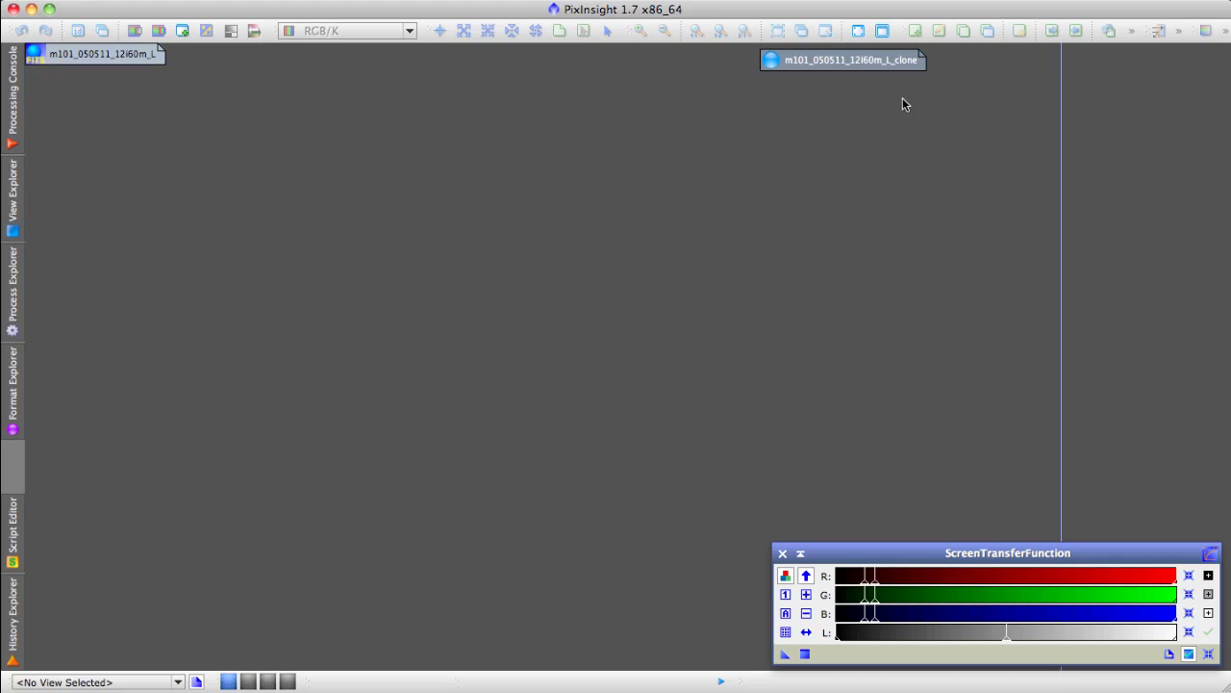
double_click(874, 69)
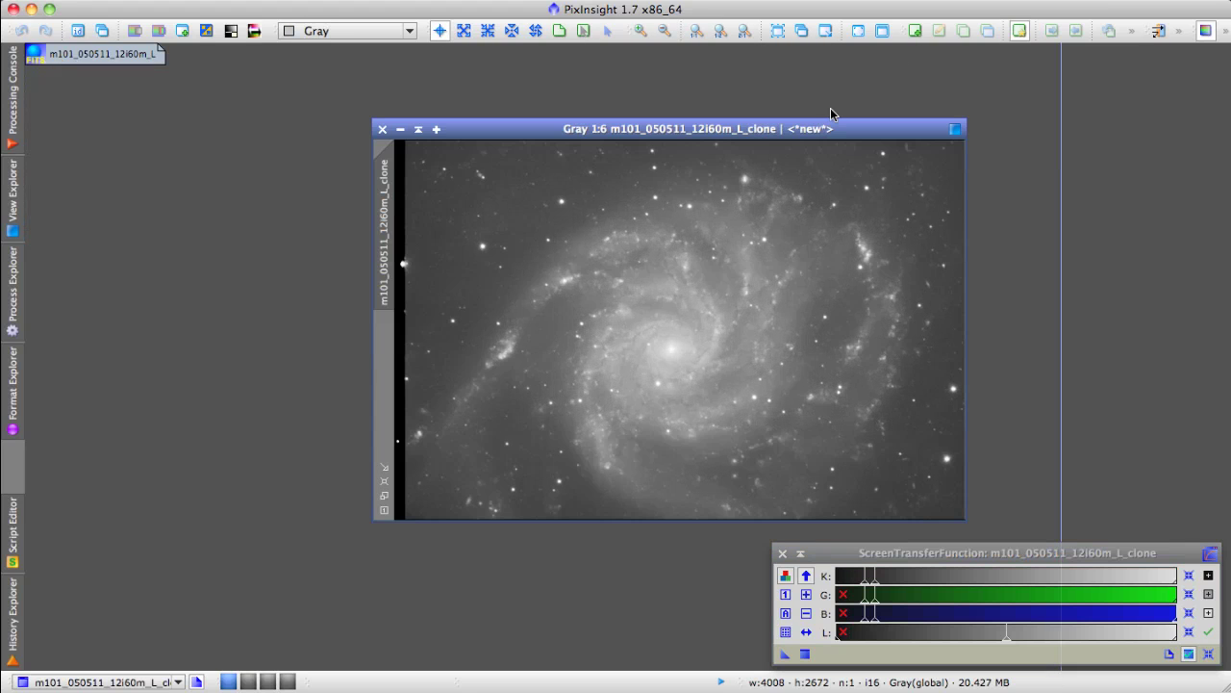
drag(846, 129, 516, 93)
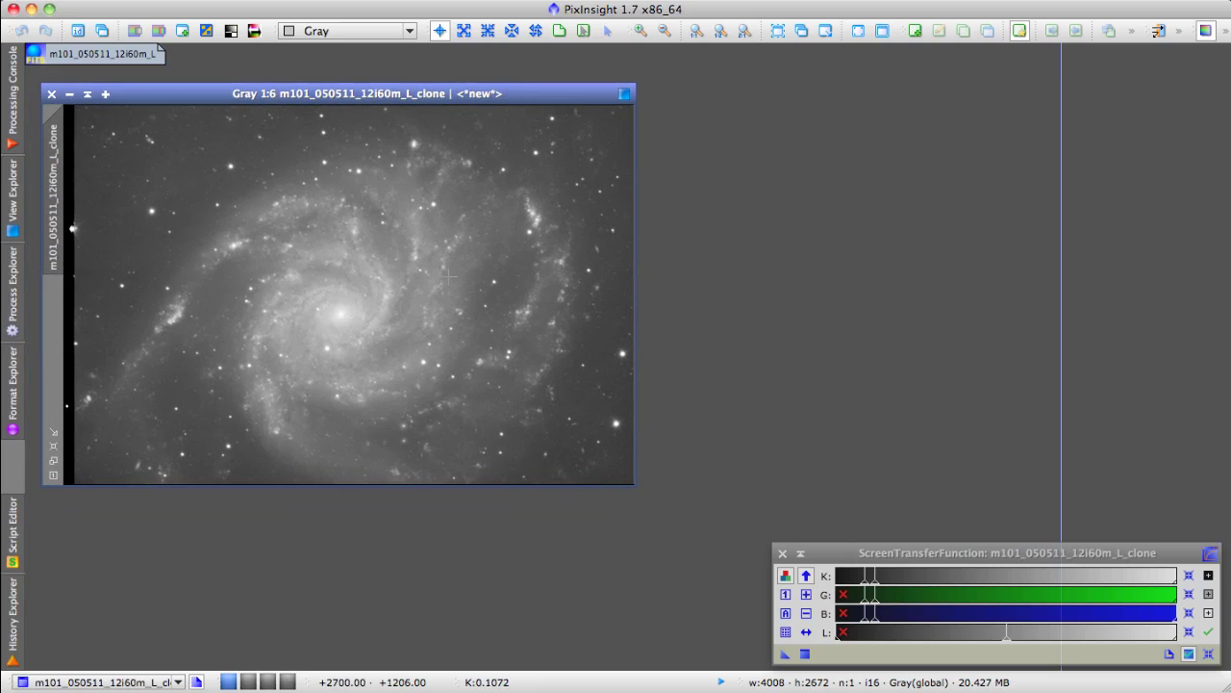
Step: Display m101_050511_12i60m_L's DynamicCrop history entry, with width 0.96931 and height 0.98241
click(13, 606)
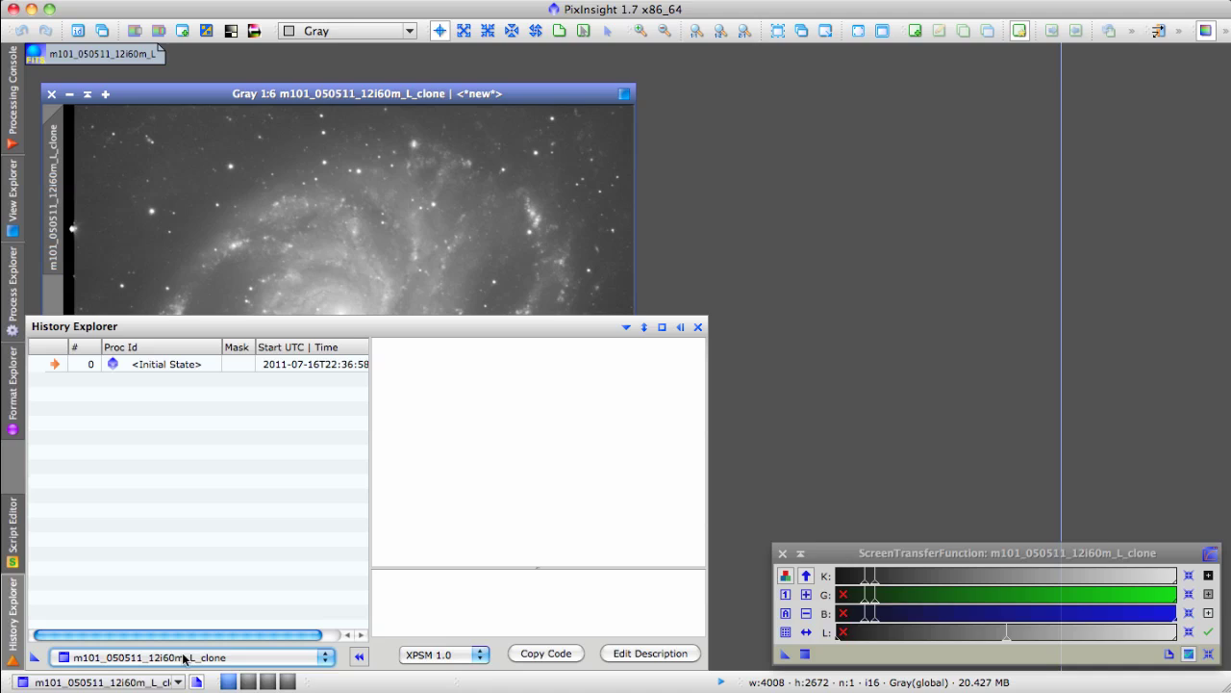
click(325, 657)
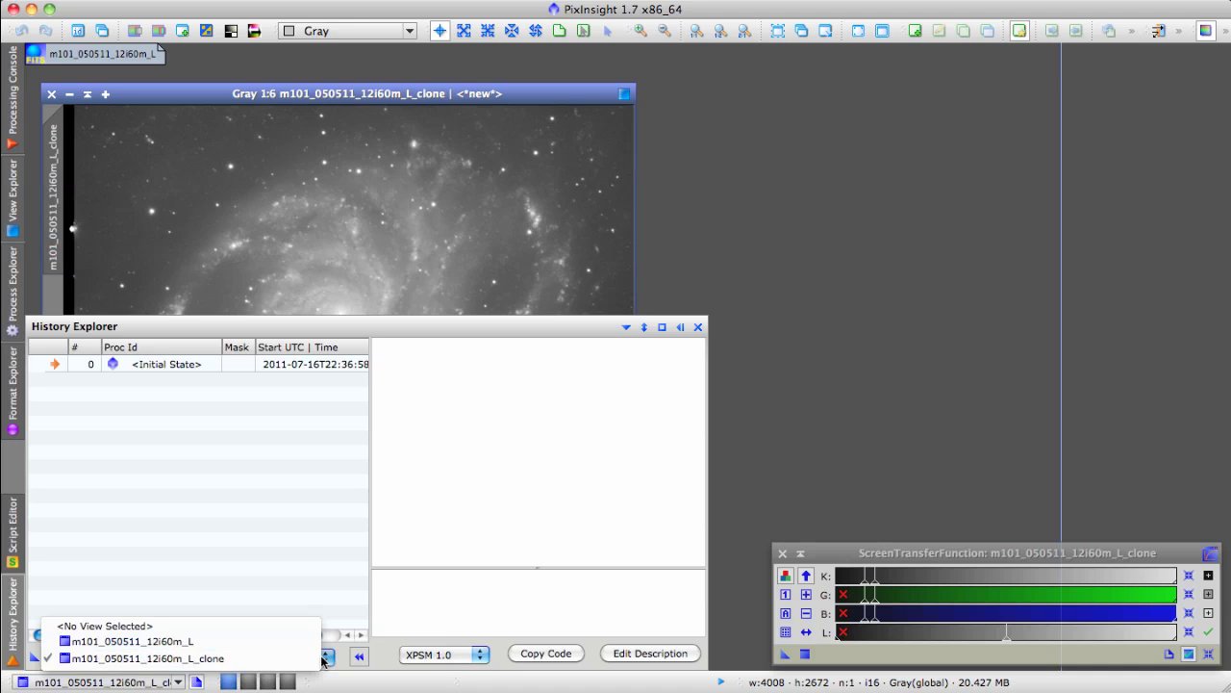
click(311, 642)
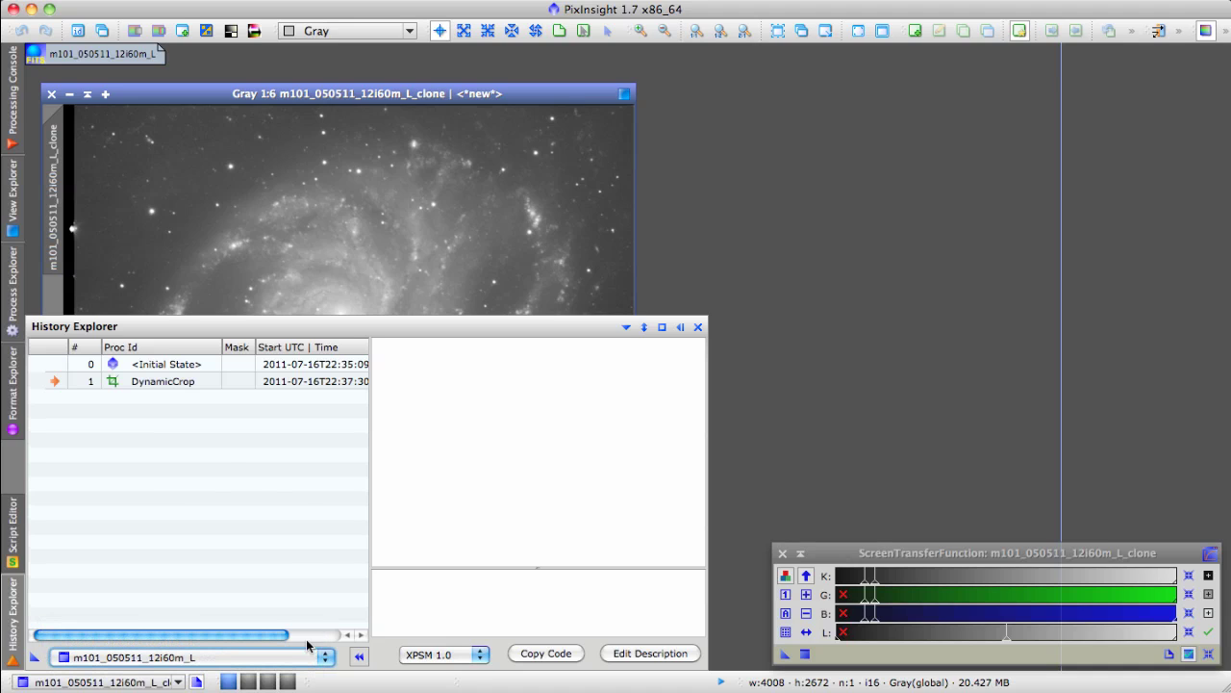
click(171, 381)
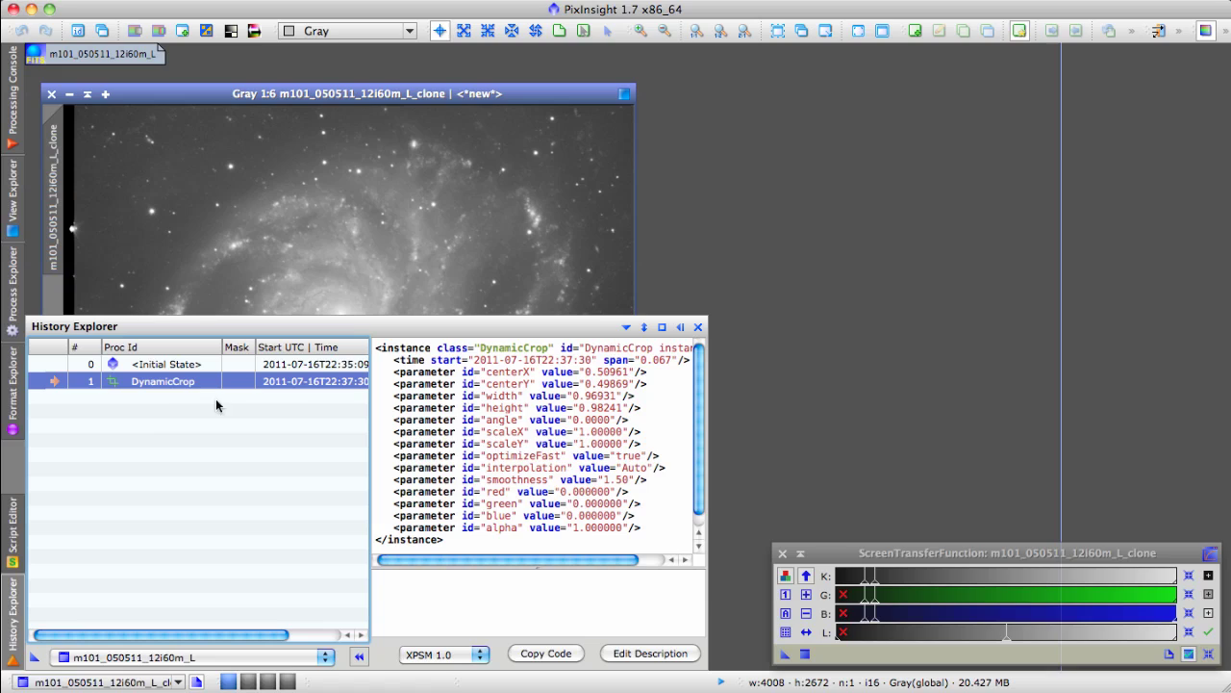
Step: Drag the DynamicCrop history entry to the workspace and name the icon crop_from_original
drag(174, 380, 897, 390)
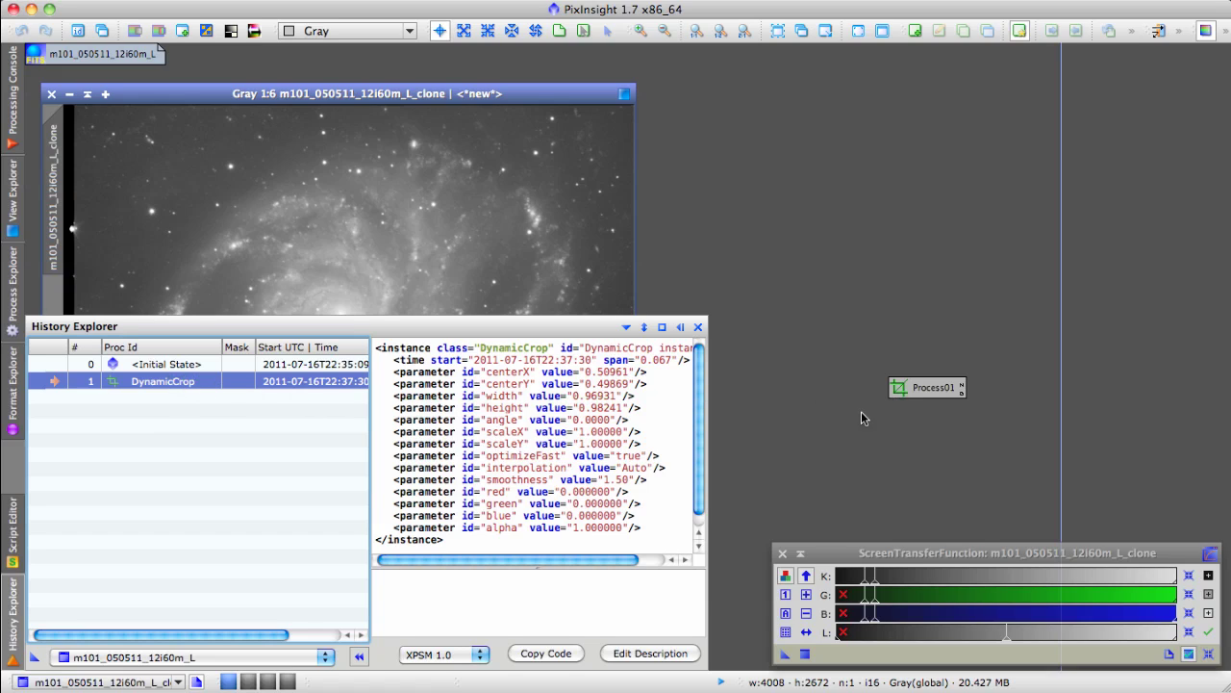
click(699, 326)
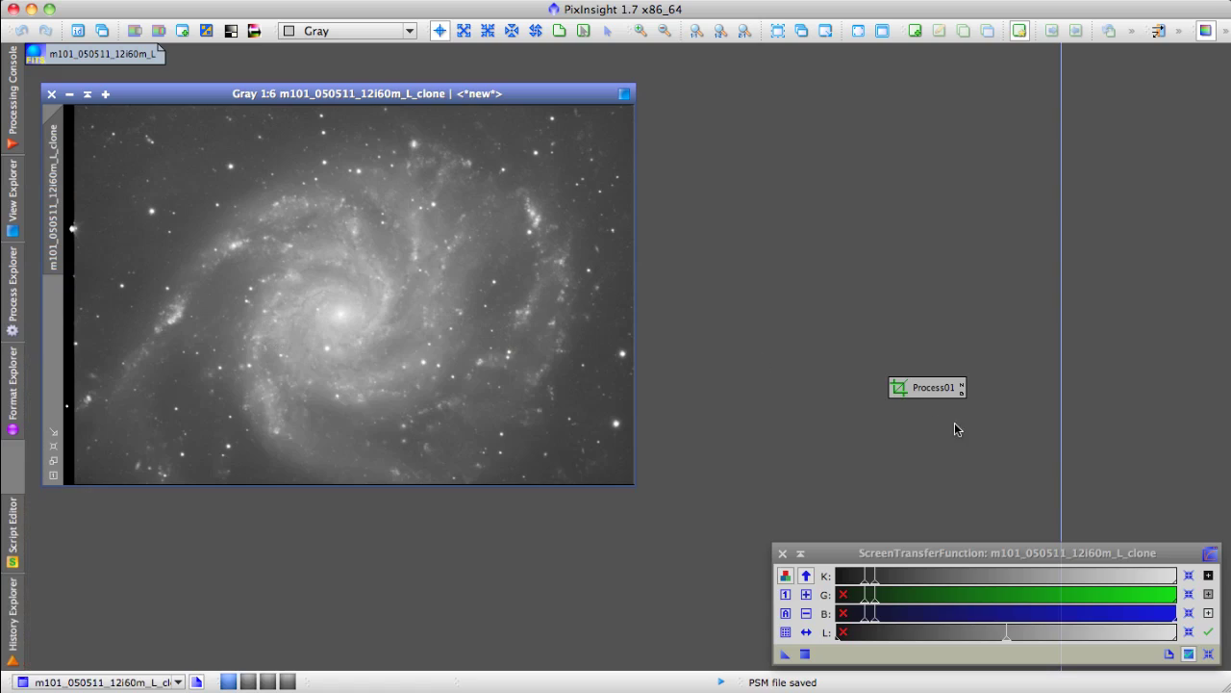
right_click(931, 389)
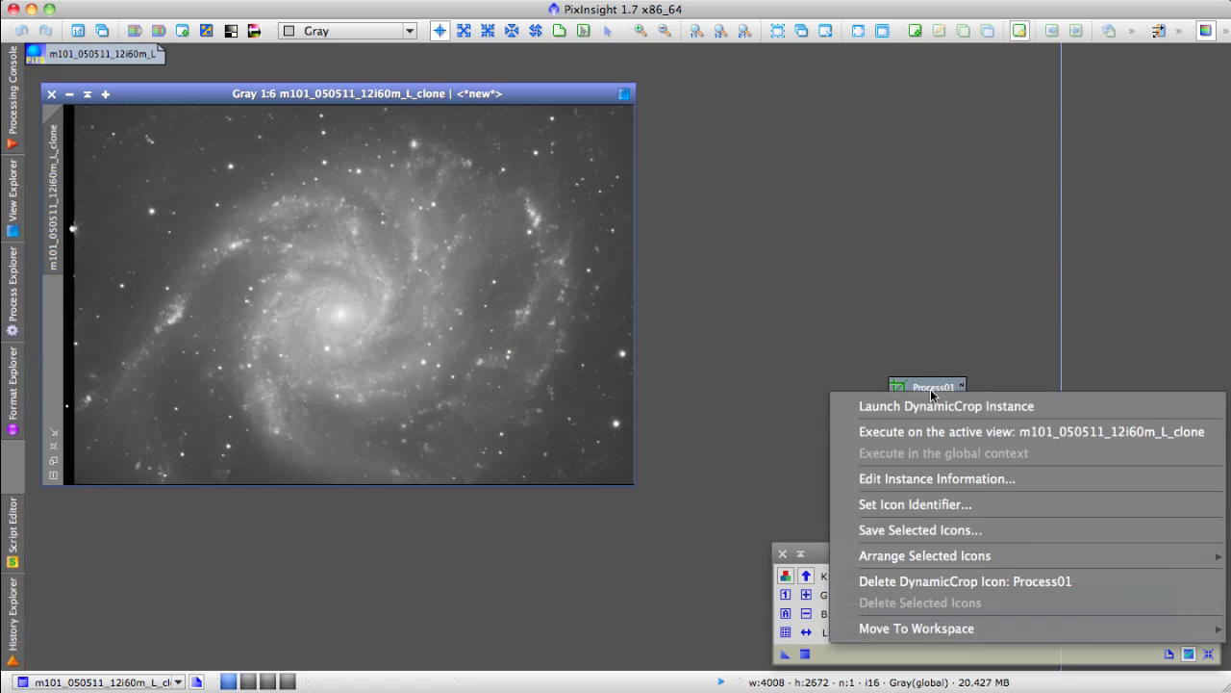
click(918, 502)
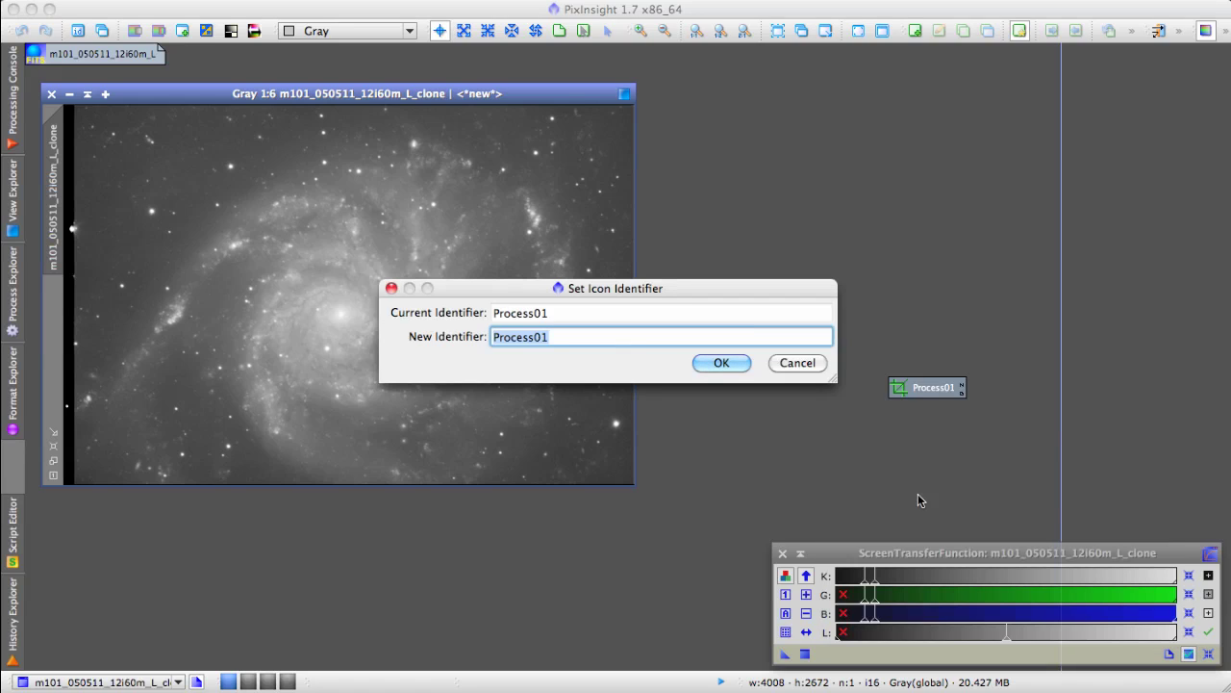
text(crop_from_or)
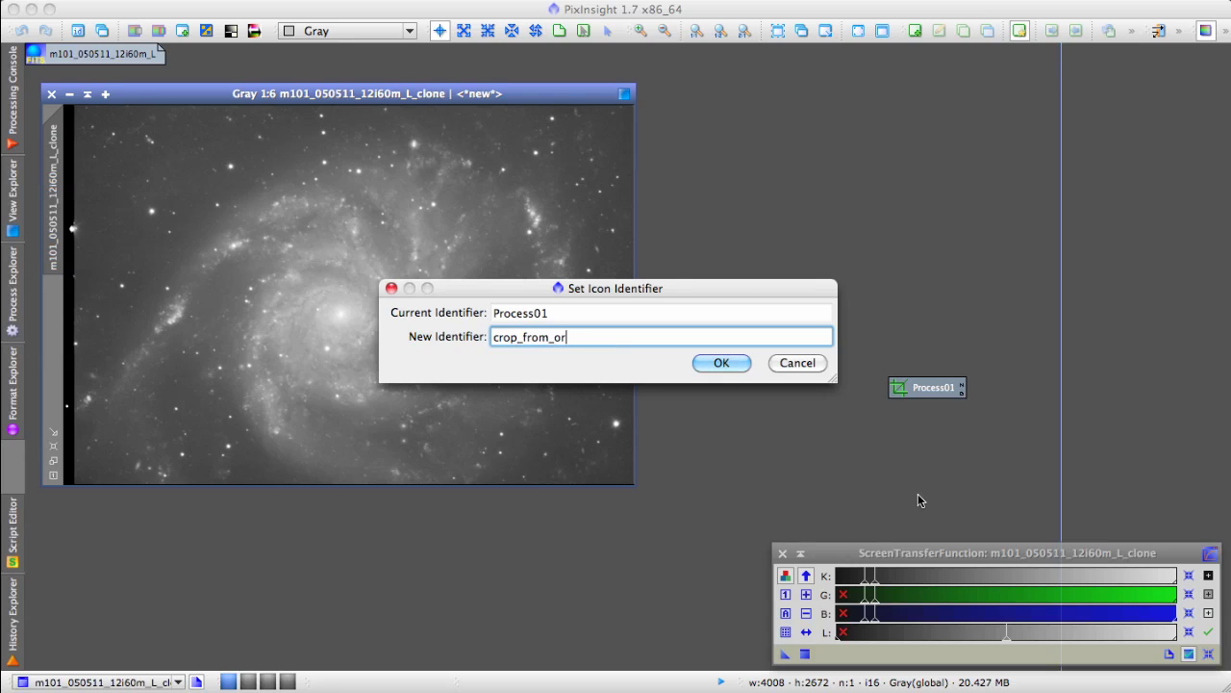
text(iginal)
key(Return)
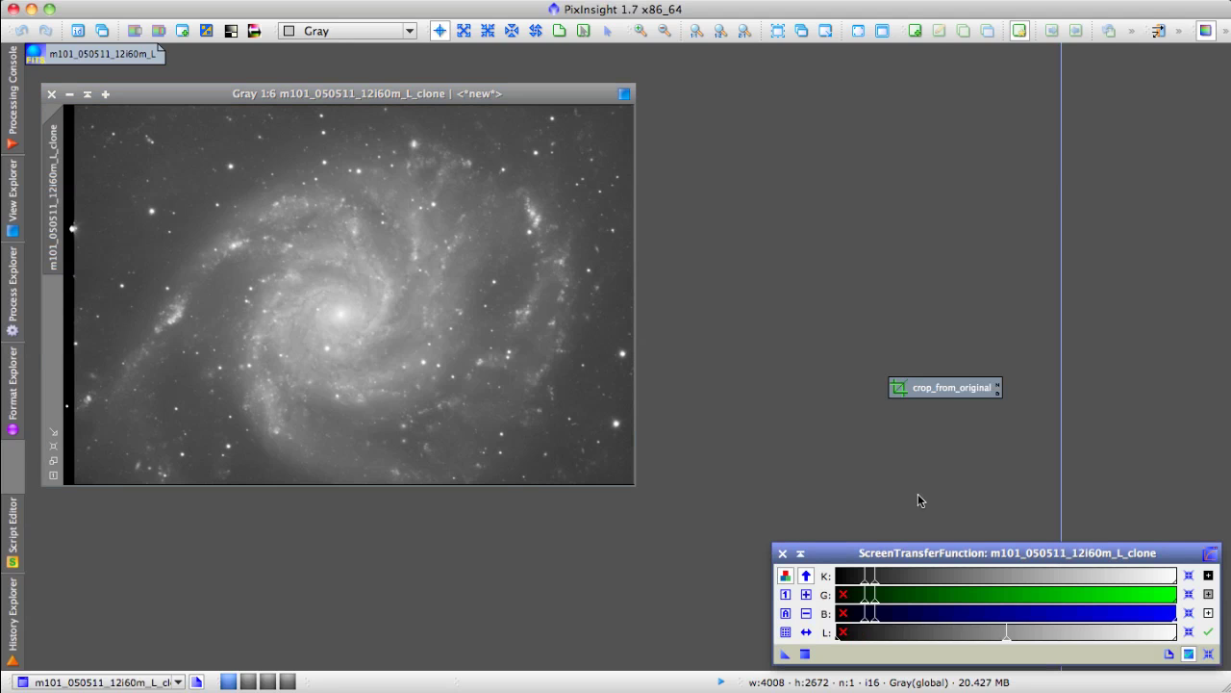
Step: Apply the crop_from_original DynamicCrop to the clone, cropping it to 3885 × 2625
double_click(941, 389)
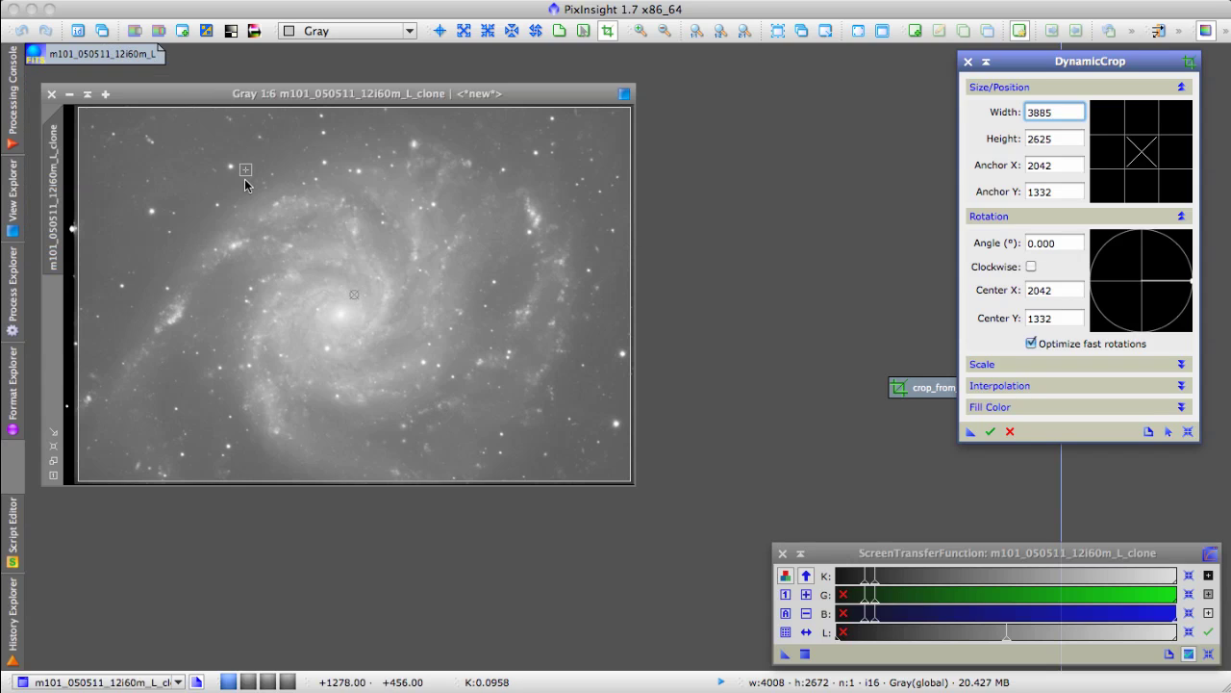
click(991, 432)
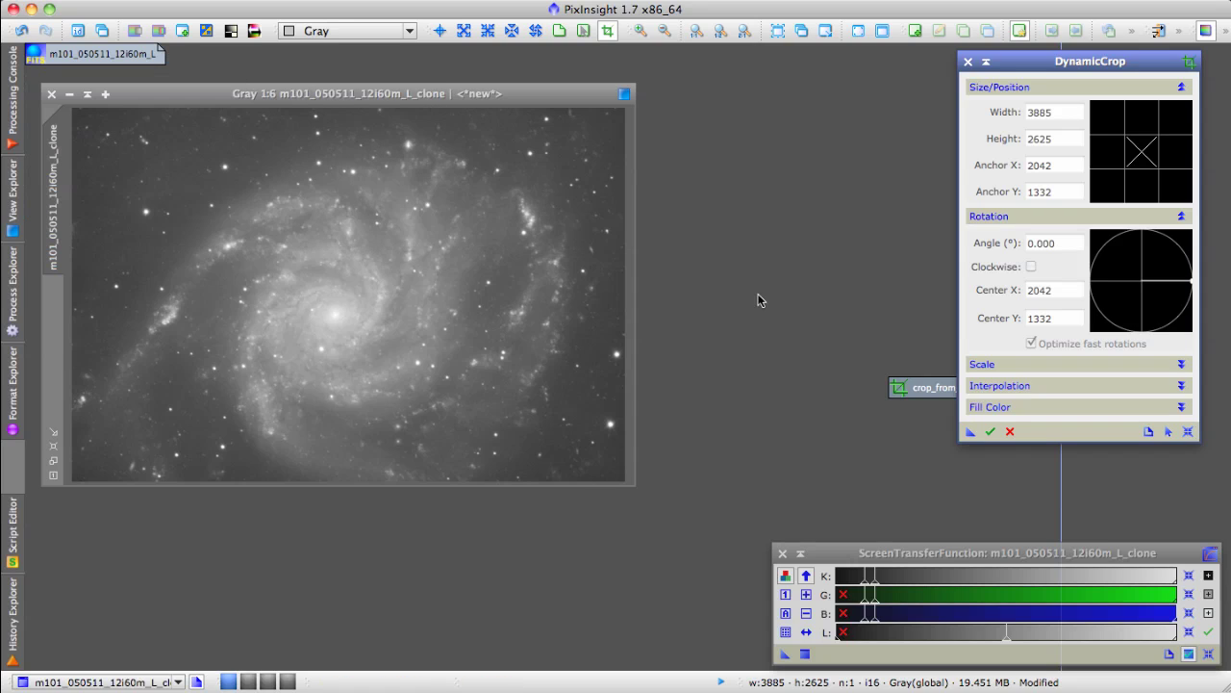
Step: Restore the cropped original and fit both original and clone images in their windows
click(969, 61)
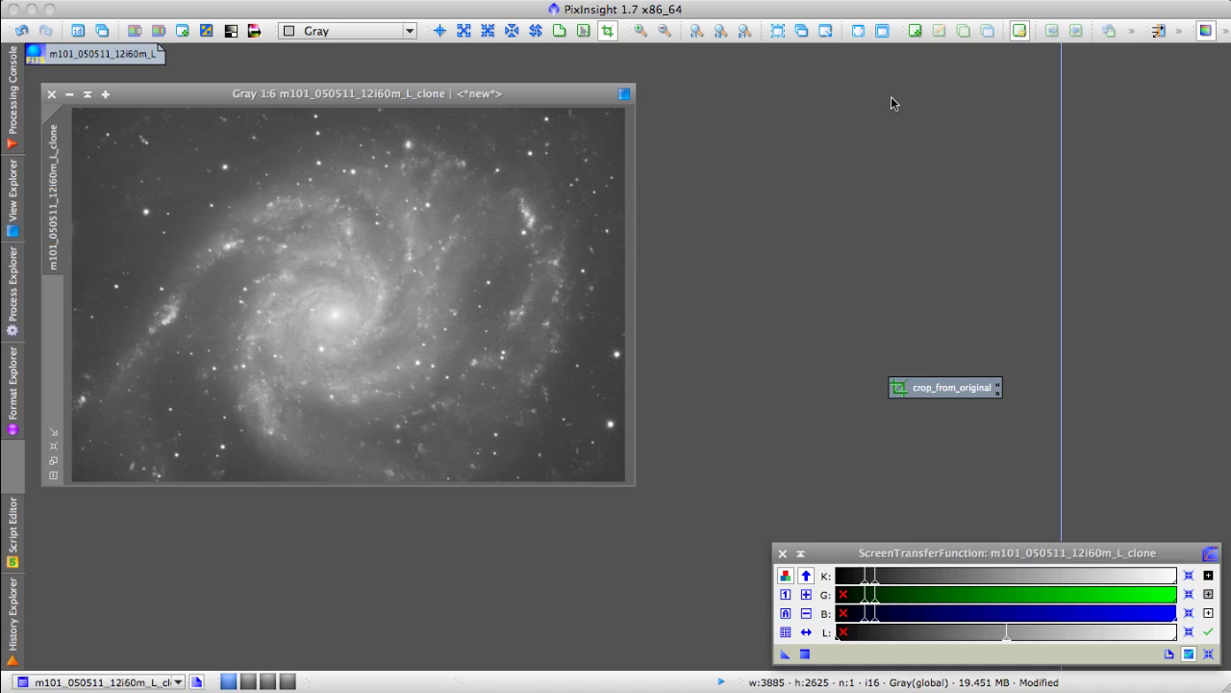
double_click(127, 58)
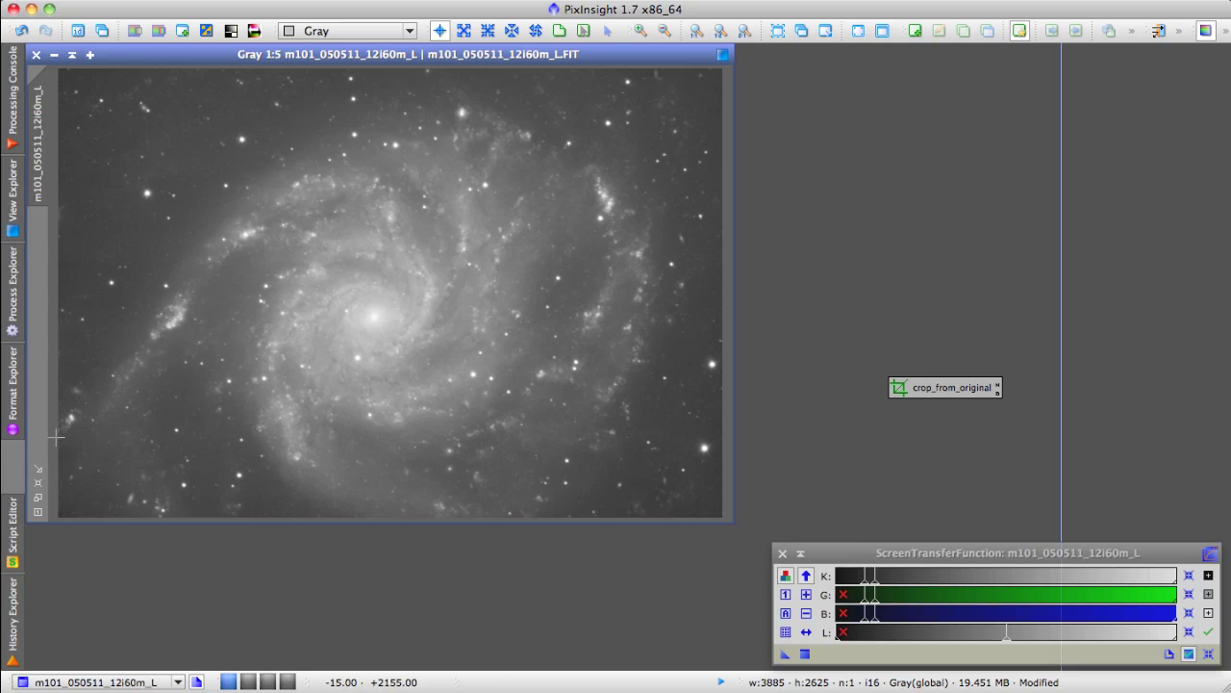
click(39, 471)
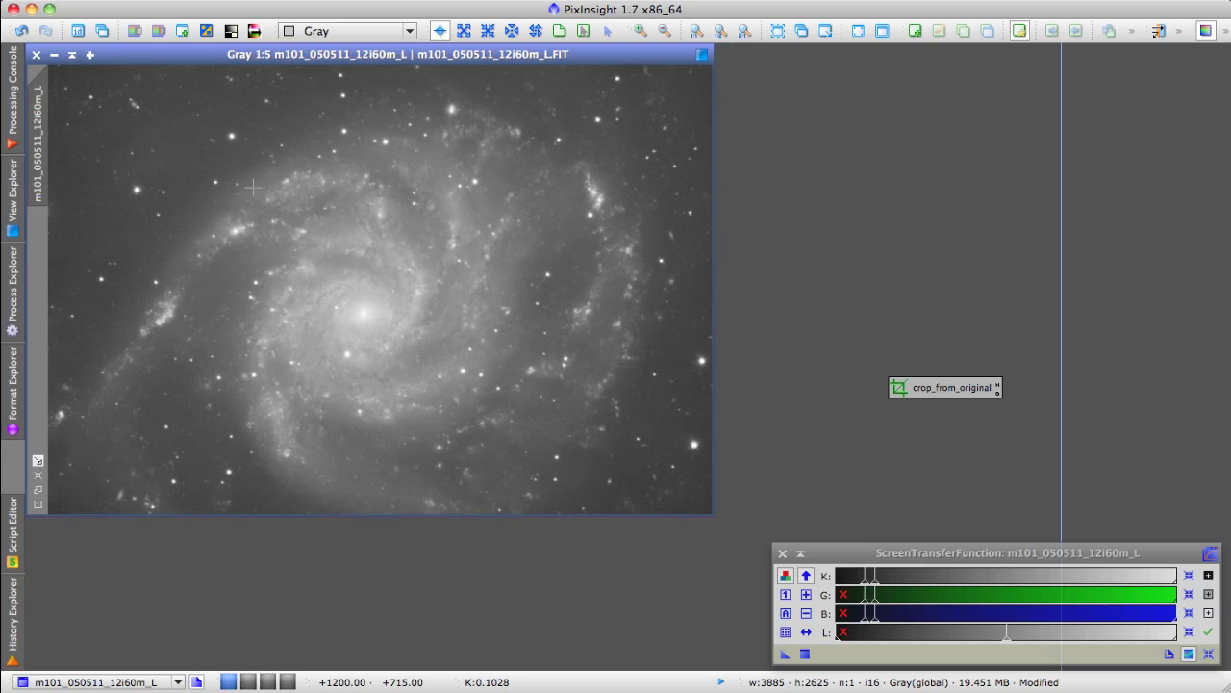
drag(270, 61, 481, 130)
click(461, 92)
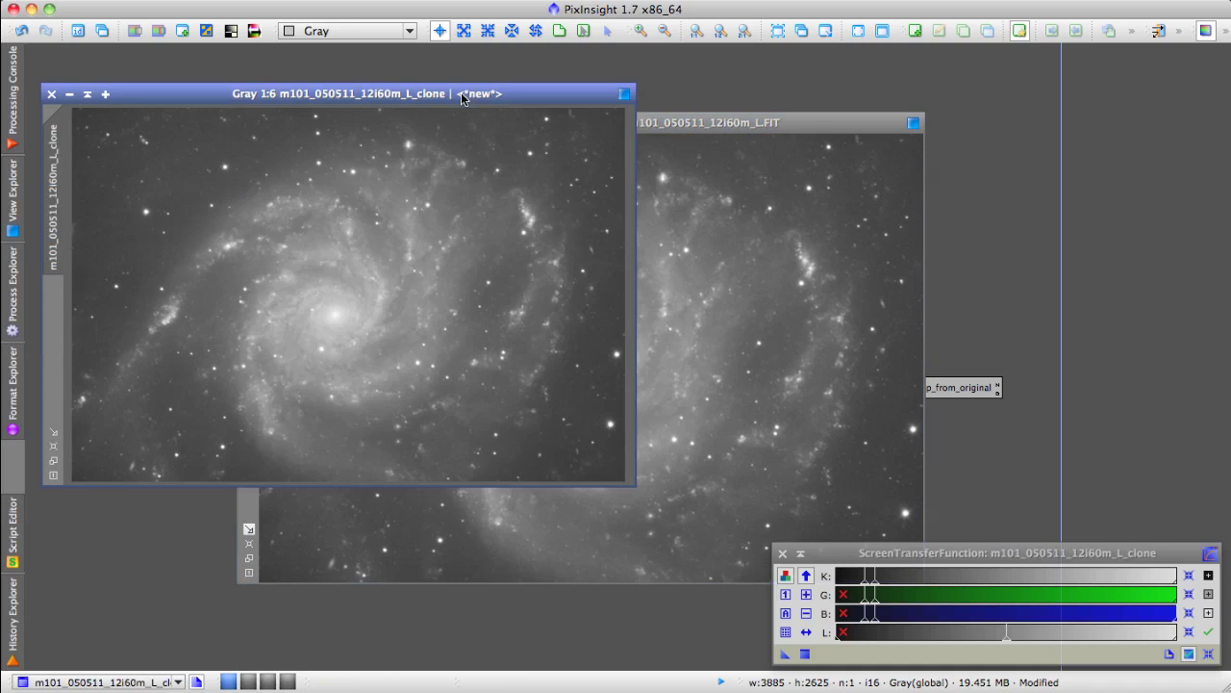
click(55, 432)
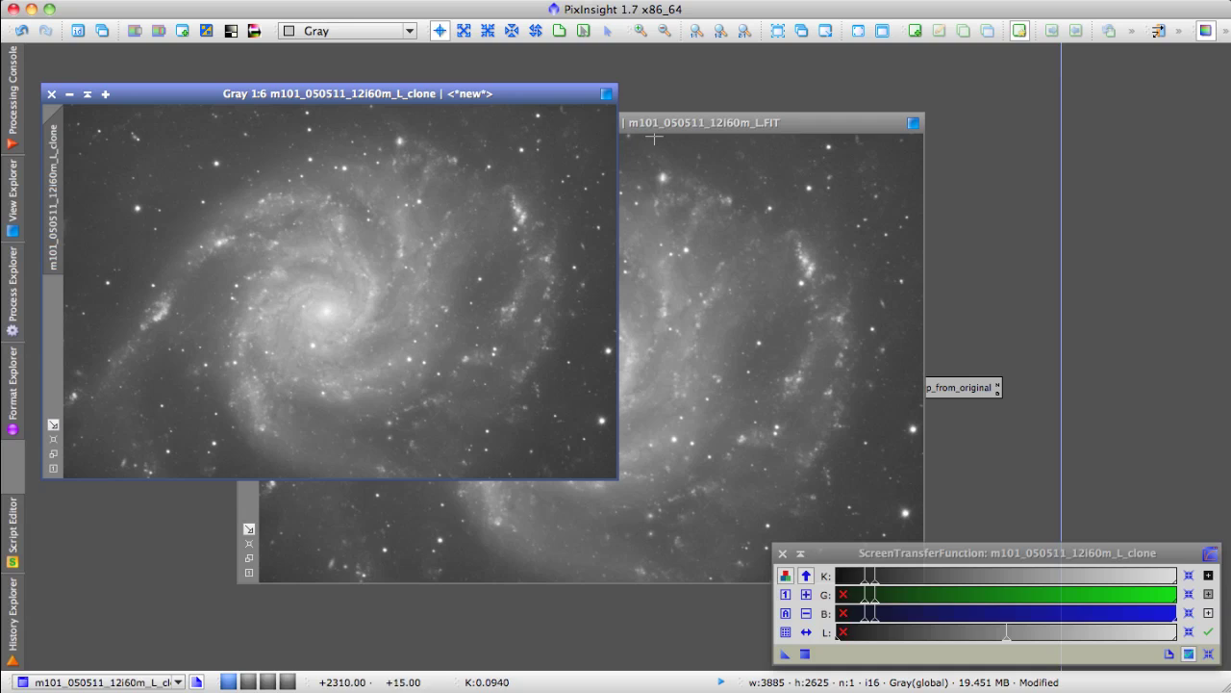
Step: Zoom the original to 1:6 and arrange both cropped windows side by side
drag(658, 124, 972, 77)
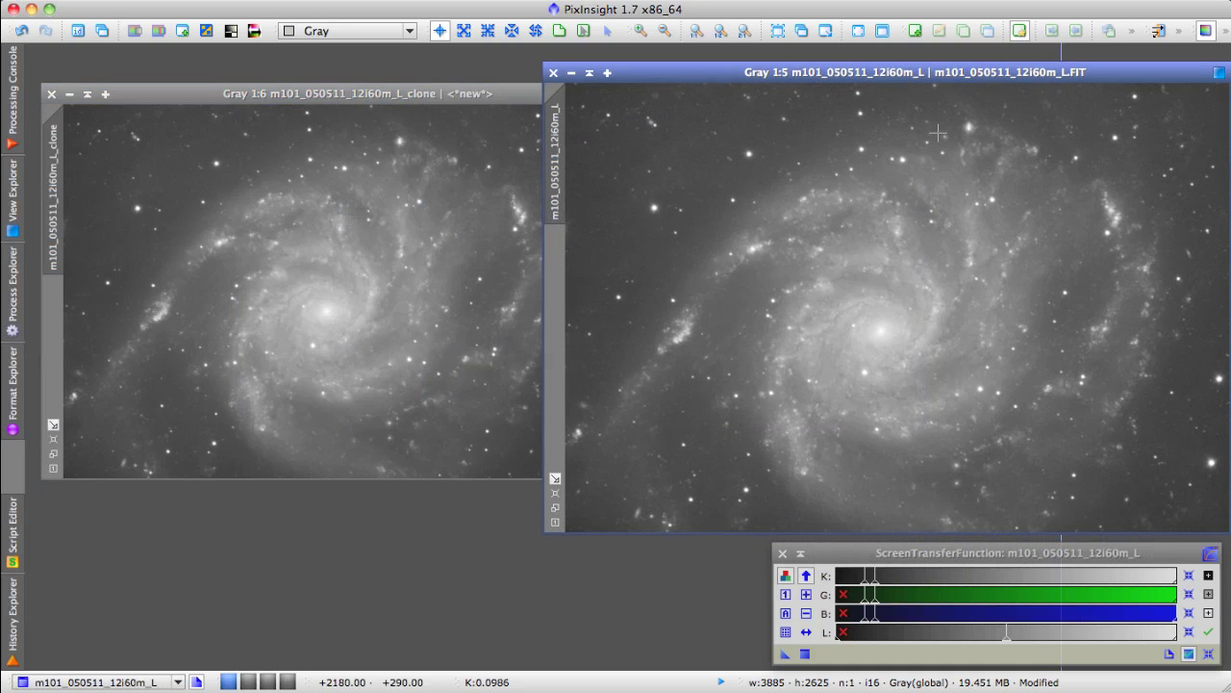
key(ctrl+minus)
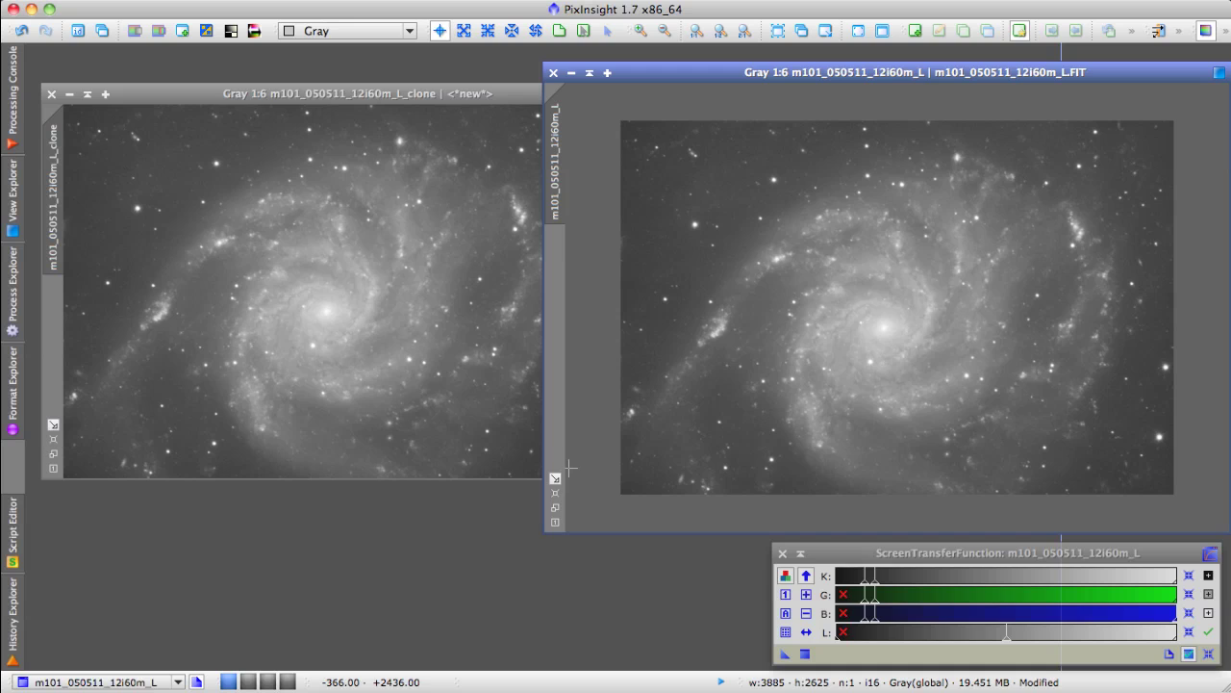
click(554, 479)
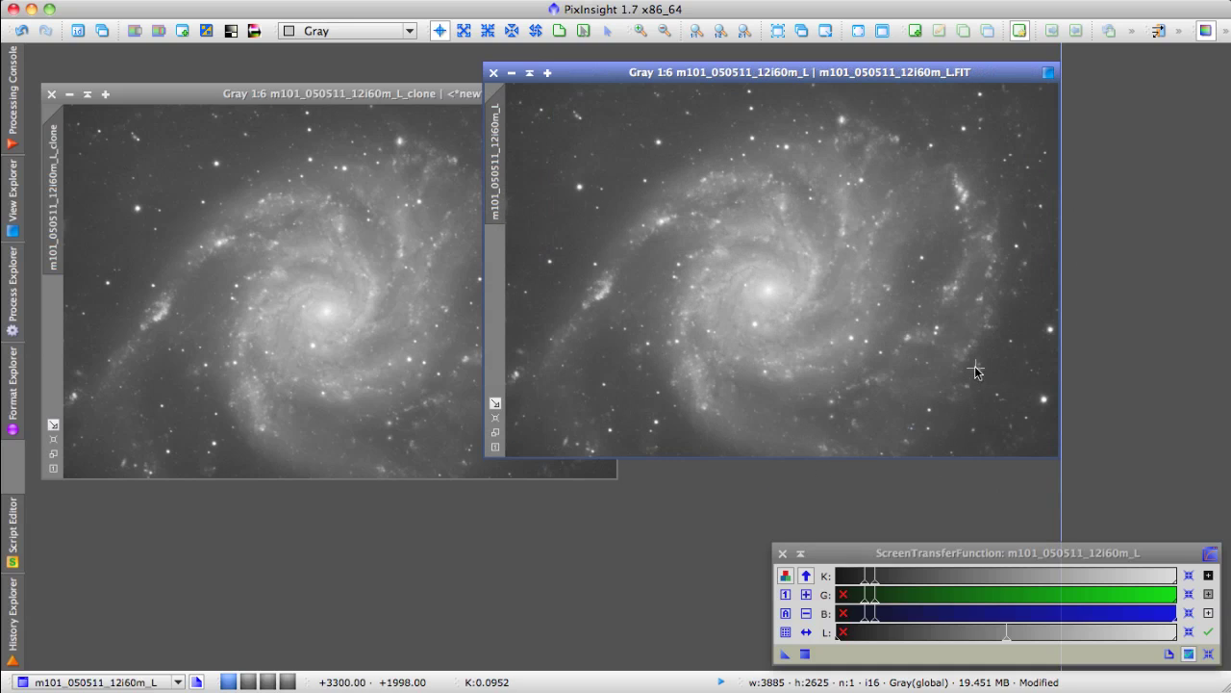
mouse_move(374, 96)
mouse_down()
mouse_move(525, 92)
mouse_move(681, 48)
mouse_up()
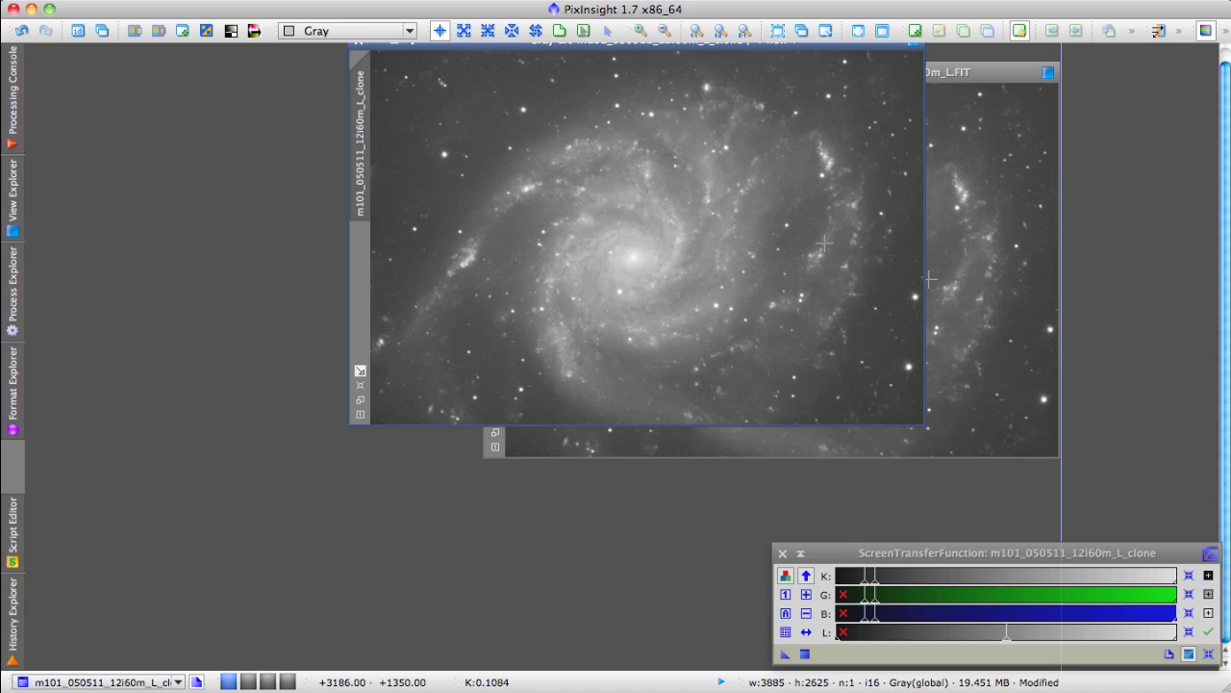
click(462, 32)
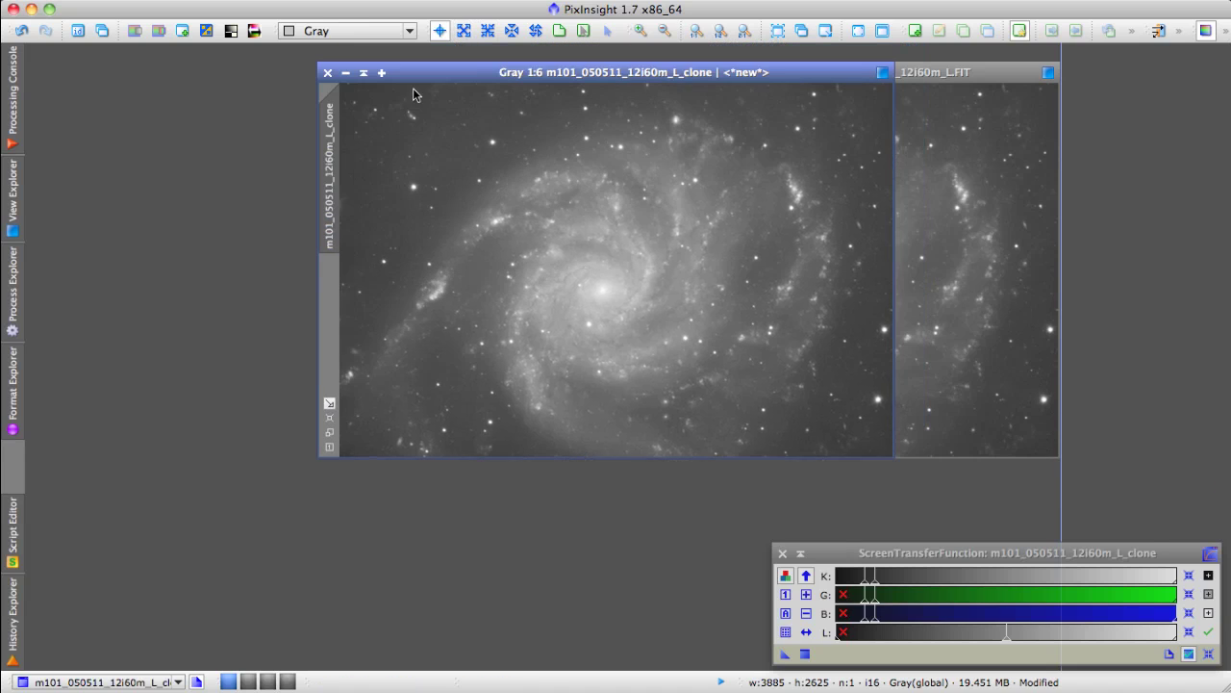
mouse_move(412, 88)
mouse_down()
mouse_move(337, 106)
mouse_move(200, 84)
mouse_up()
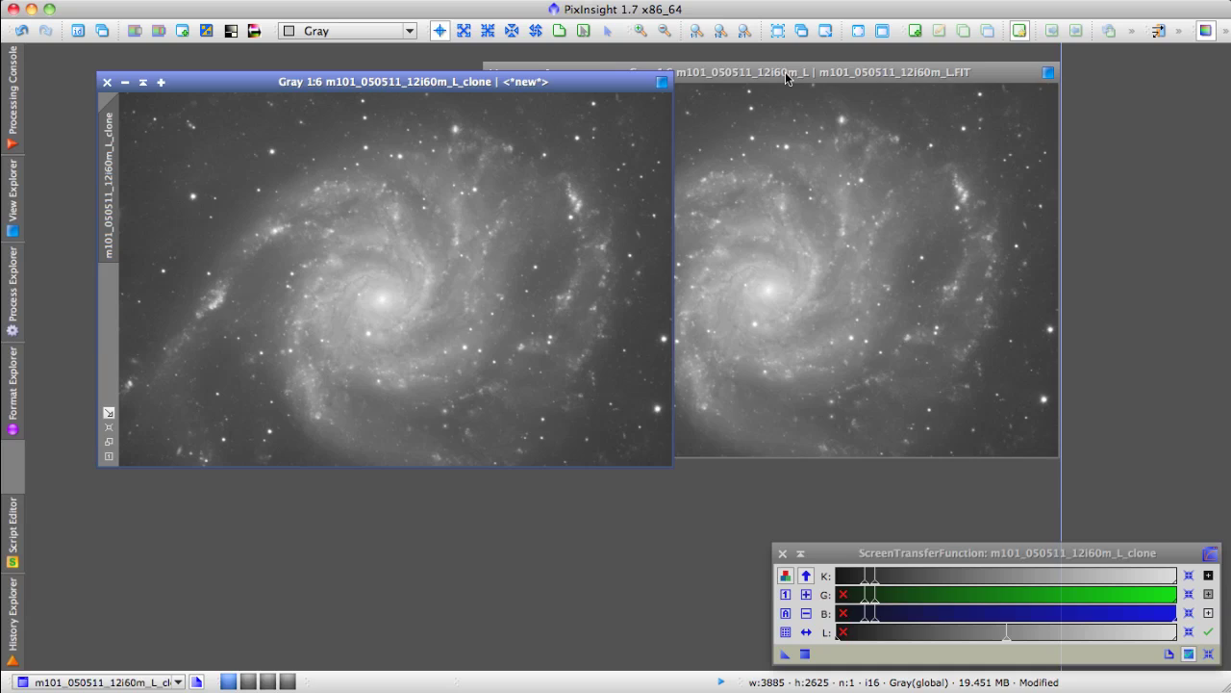
mouse_move(785, 71)
mouse_down()
mouse_move(773, 106)
mouse_move(526, 188)
mouse_move(520, 172)
mouse_up()
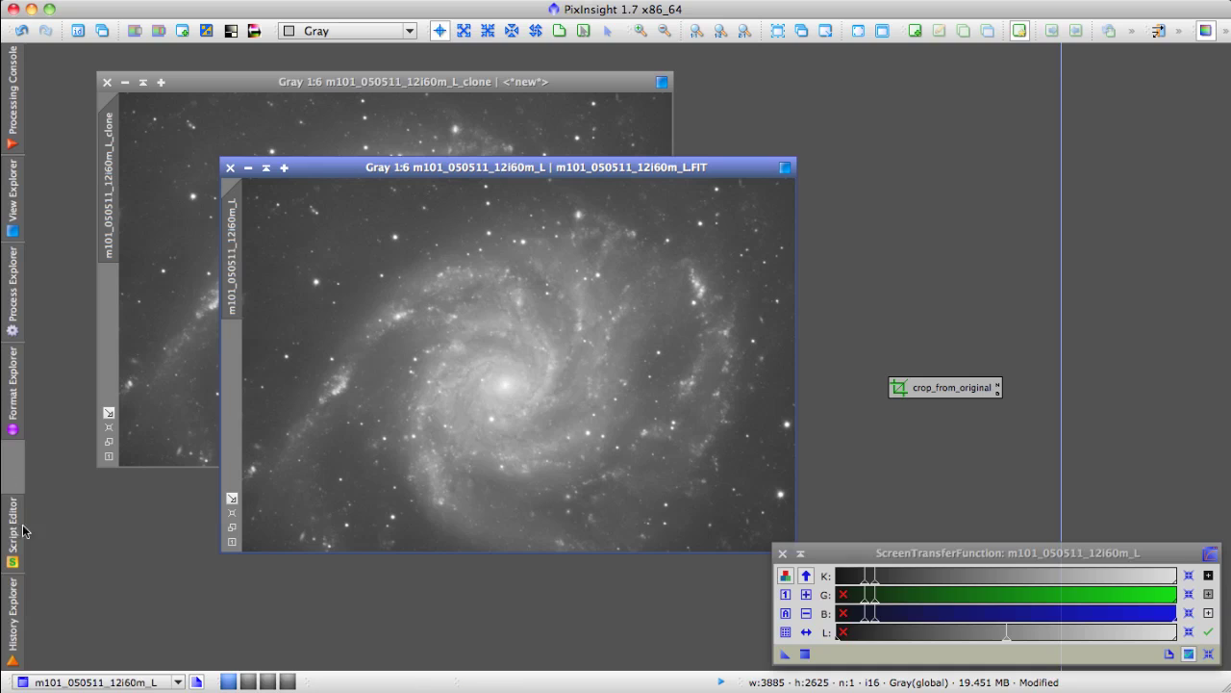
click(13, 612)
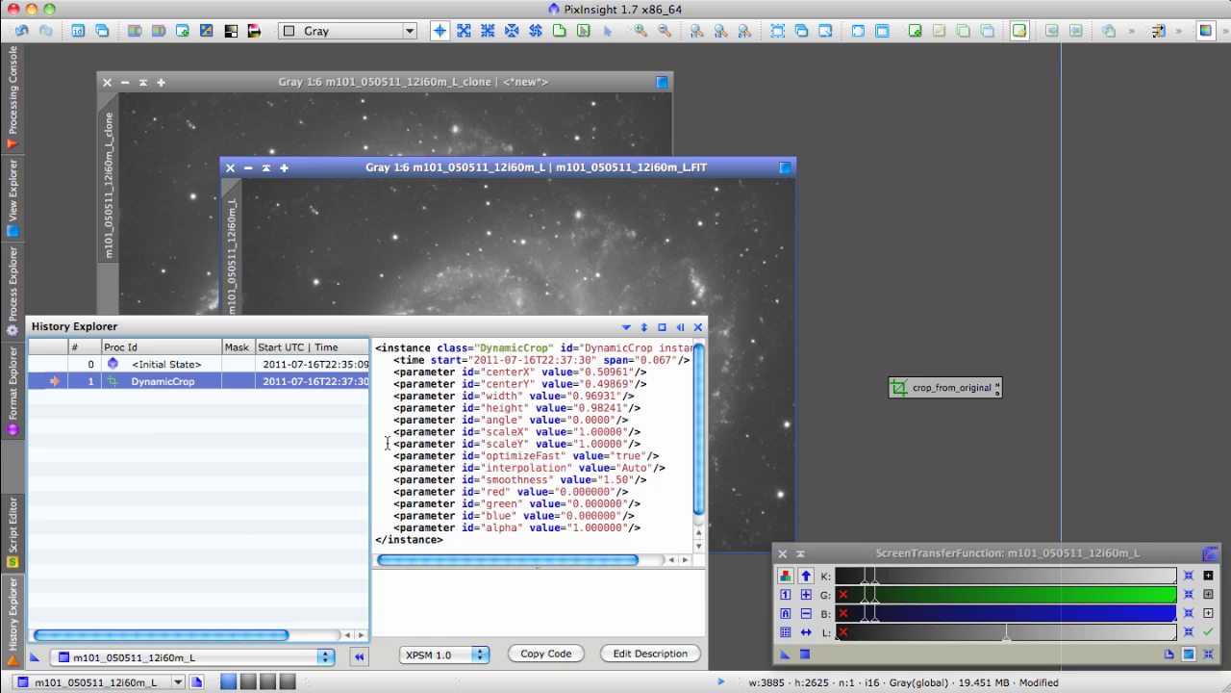
click(326, 658)
click(144, 675)
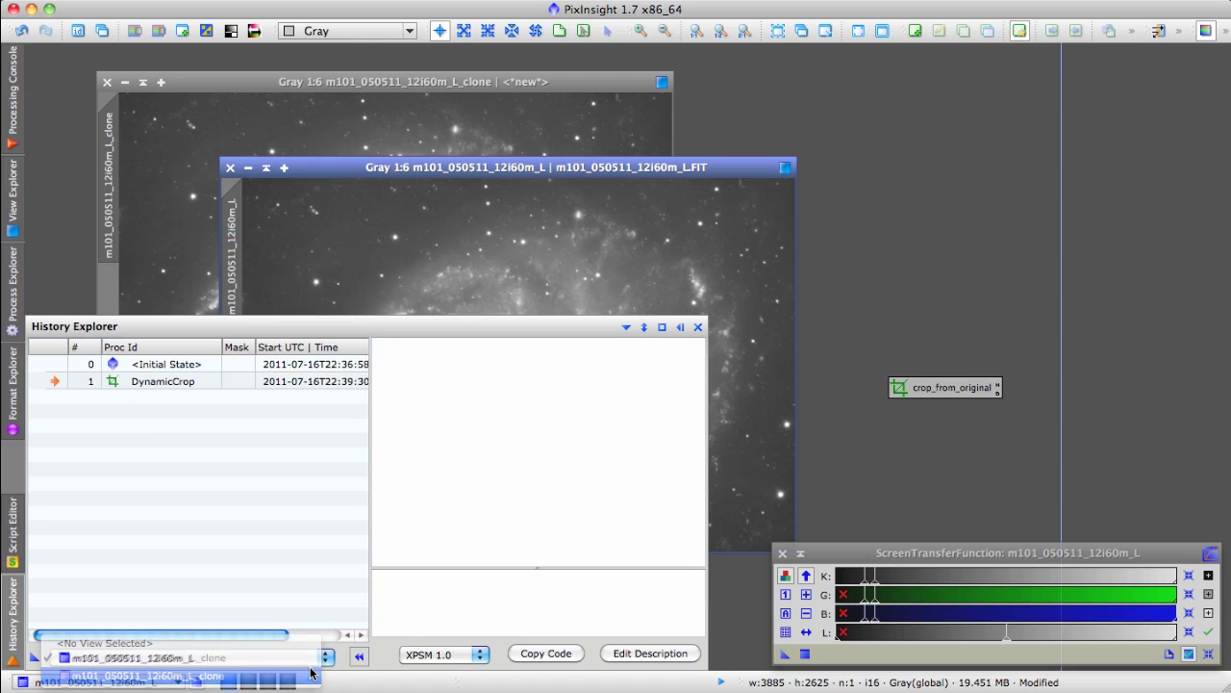
click(188, 382)
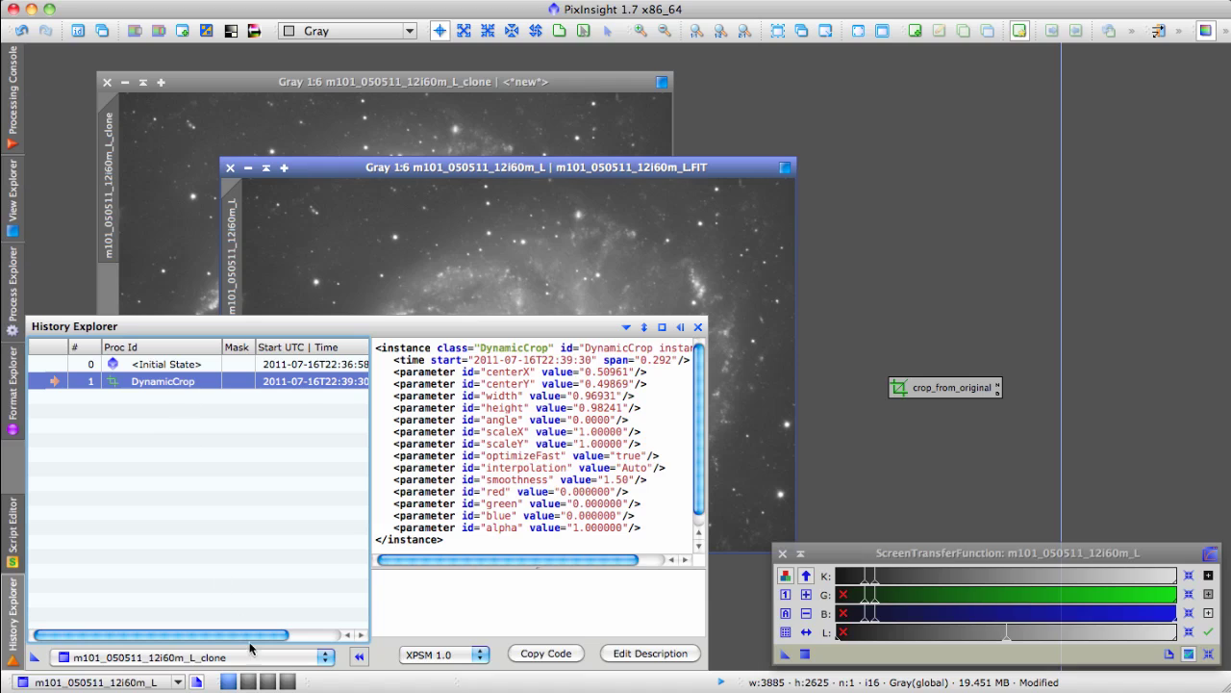
click(324, 658)
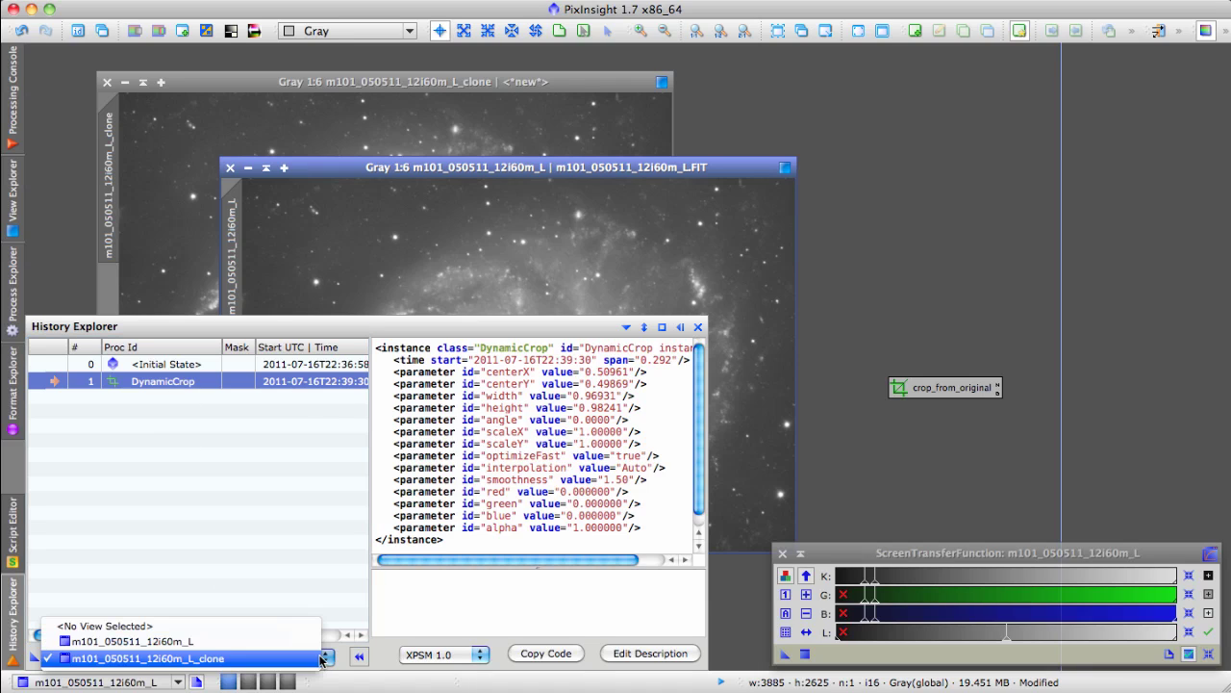
click(310, 651)
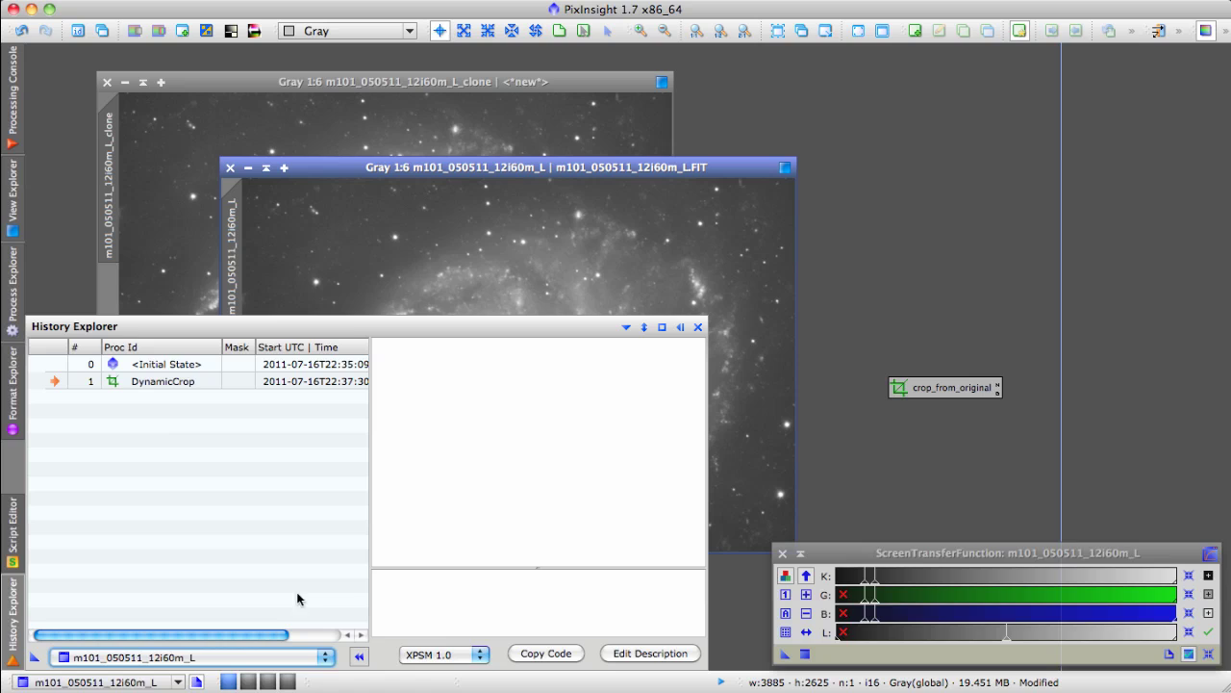
click(190, 384)
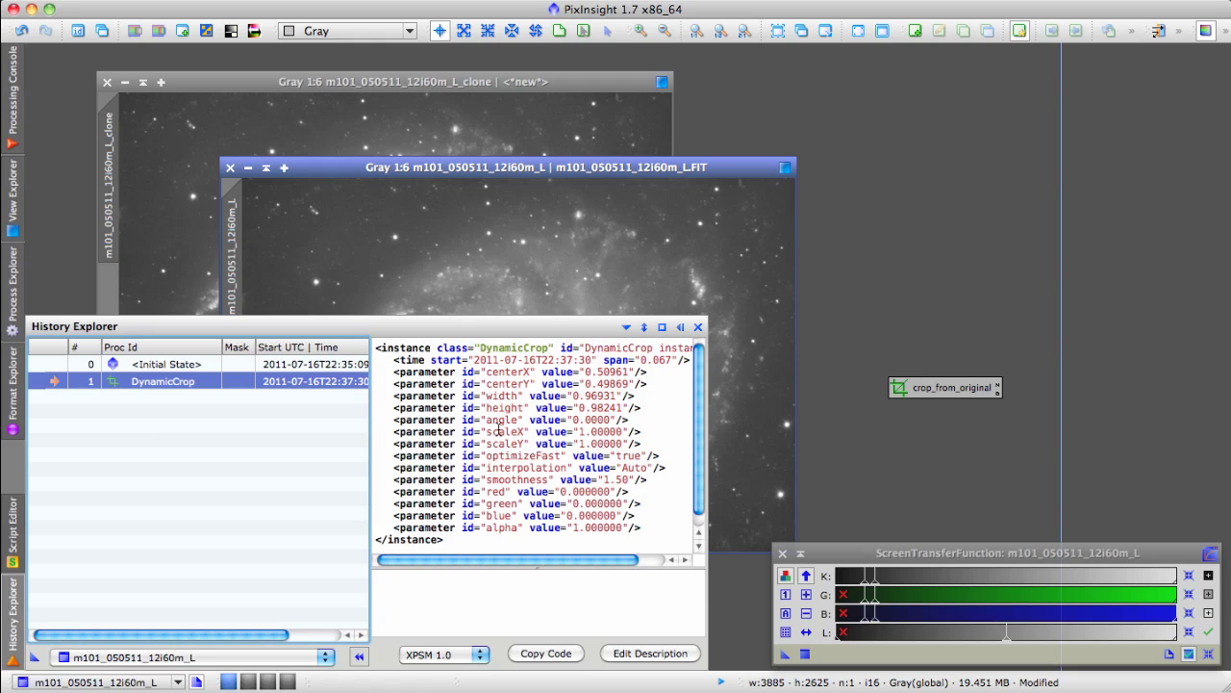
click(685, 324)
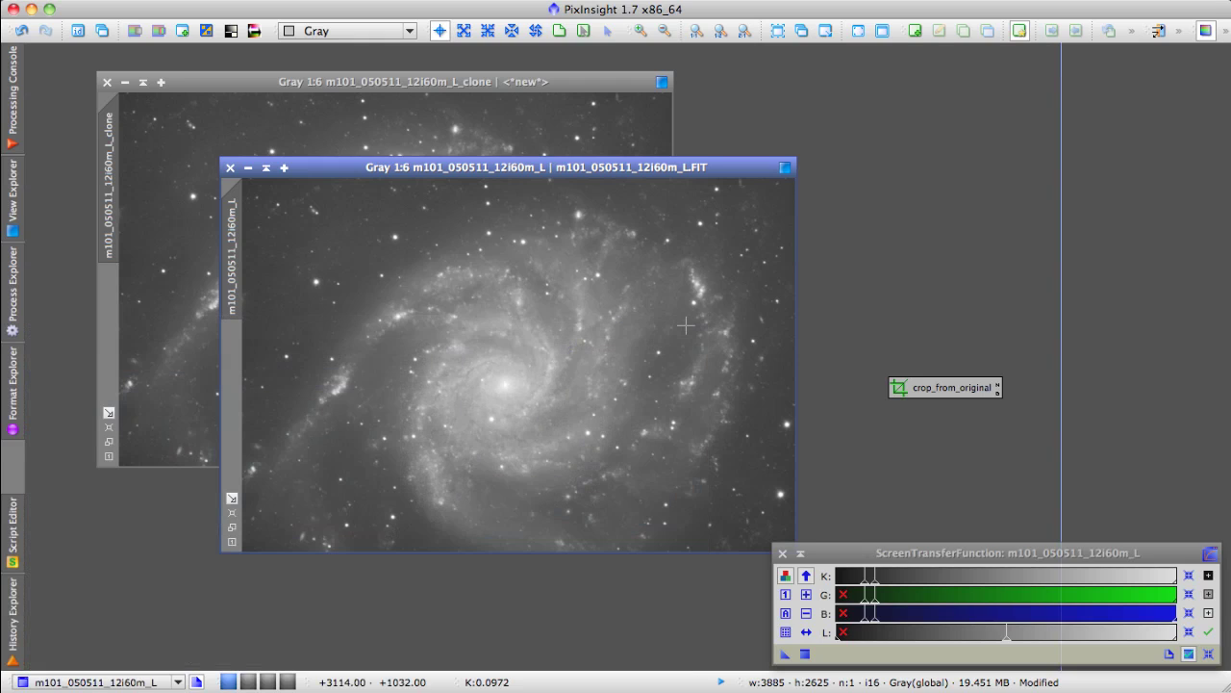